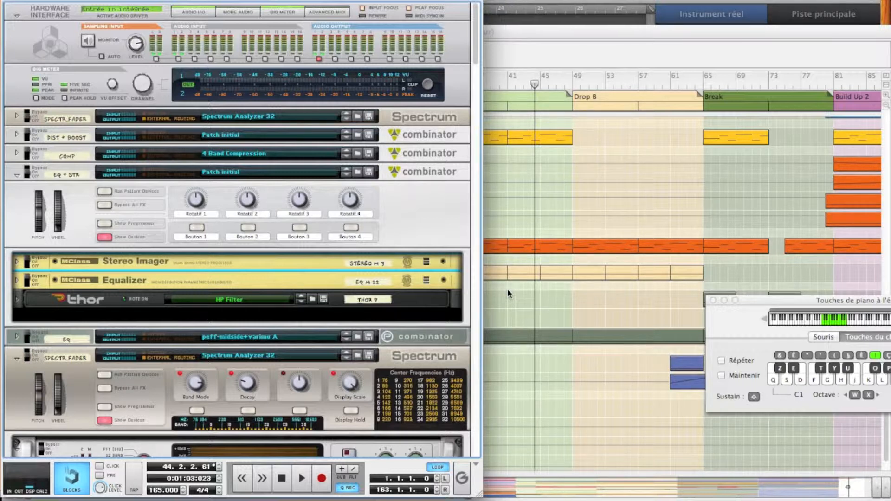
Step: Play the song from bar 33, the start of Drop A, and check the output level meters in the rack
{"action": "left_click", "coordinate": [603, 184]}
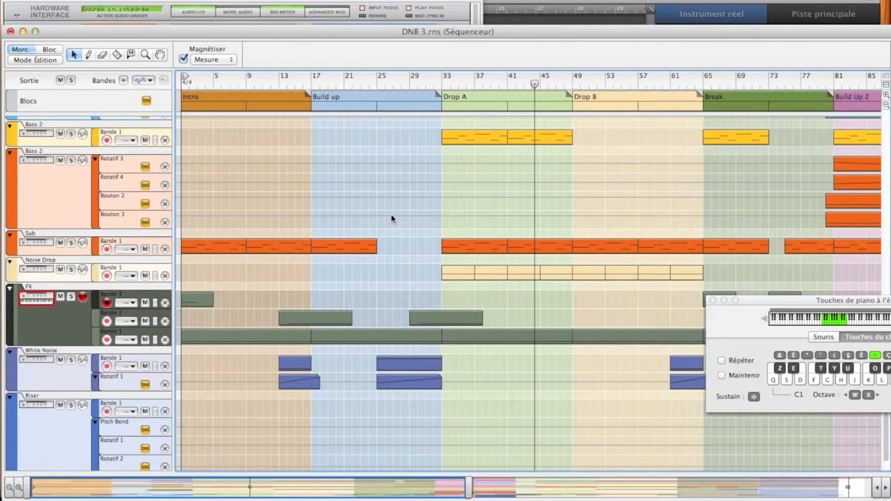
{"action": "left_click", "coordinate": [440, 85]}
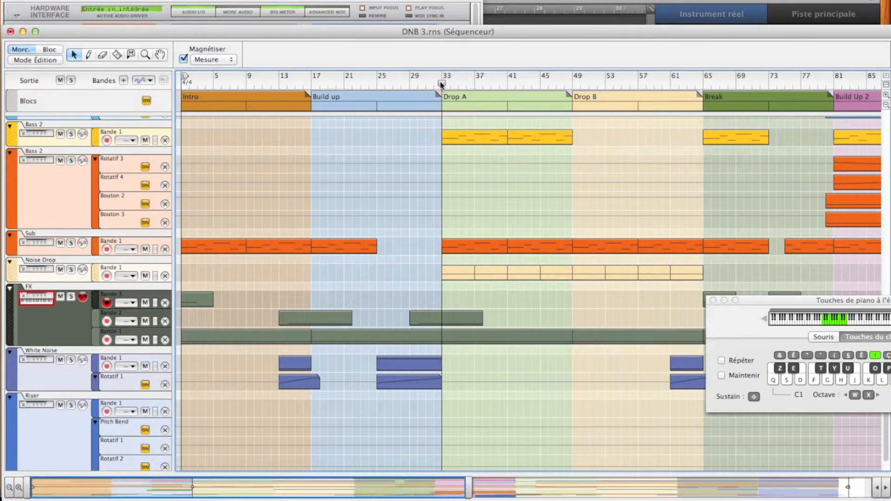
{"action": "key", "text": "space"}
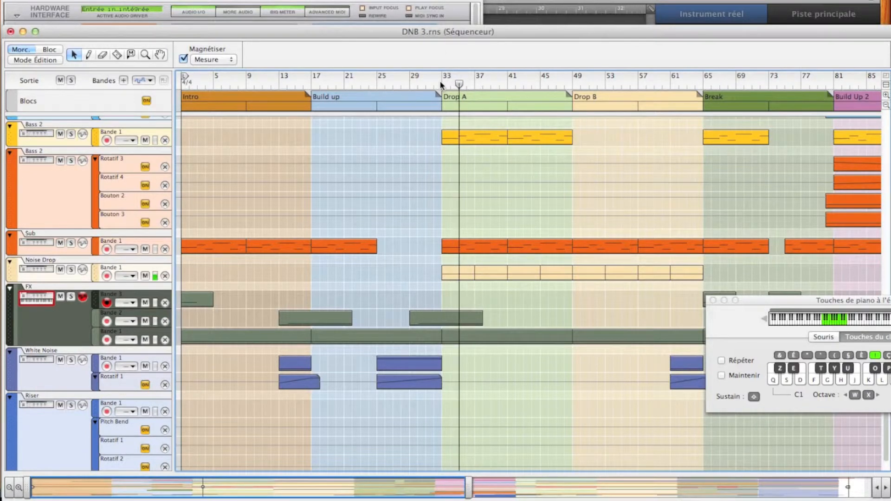
{"action": "left_click", "coordinate": [434, 8]}
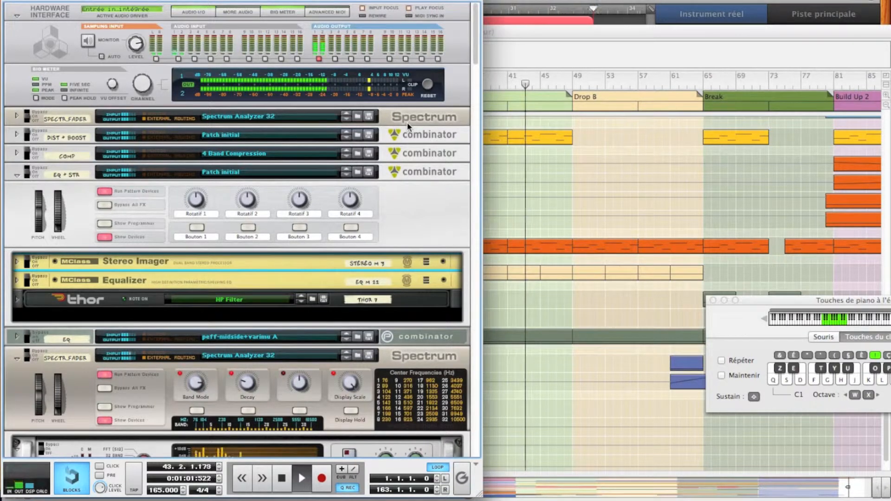
{"action": "key", "text": "space"}
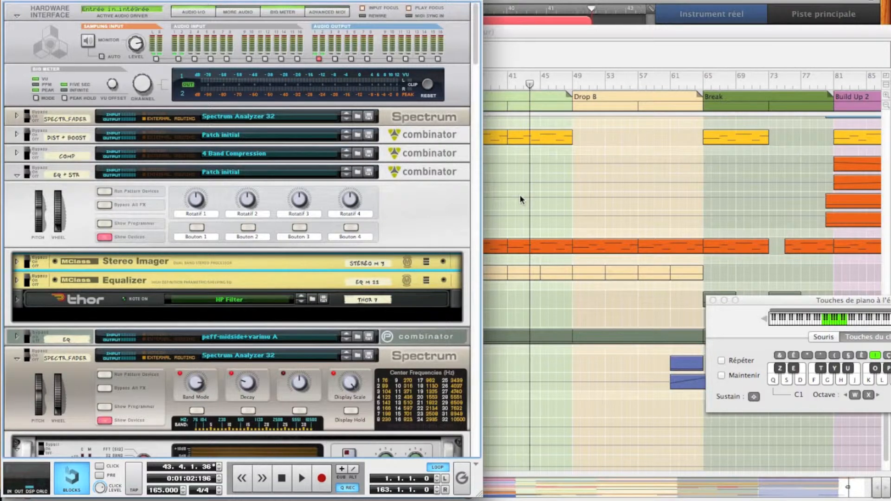
Step: Set Filter 3 of the Thor synthesizer inside the EQ + STR Combinator to Bypass, and fold the device again
{"action": "left_click", "coordinate": [19, 207]}
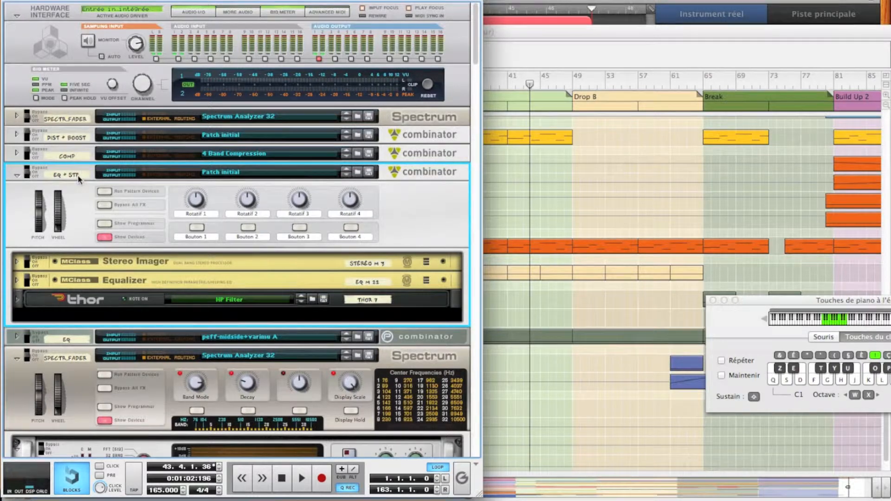
{"action": "left_click", "coordinate": [23, 300]}
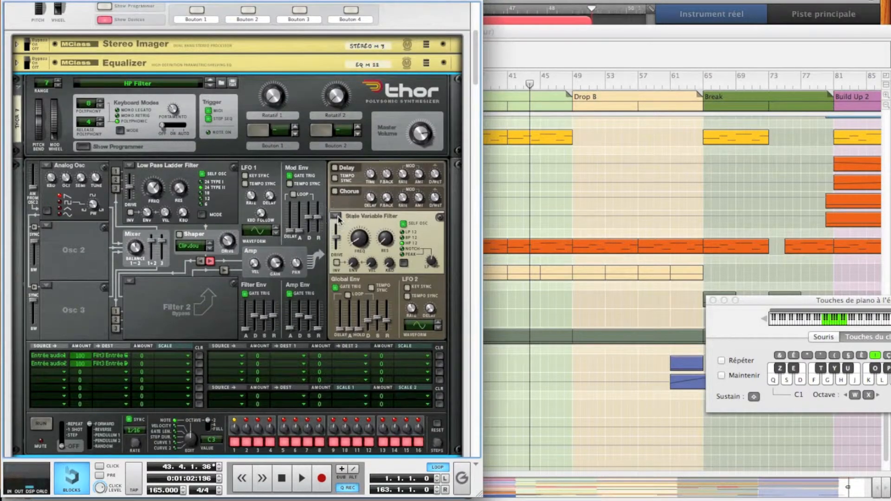
{"action": "left_click", "coordinate": [338, 218]}
{"action": "left_click", "coordinate": [353, 255]}
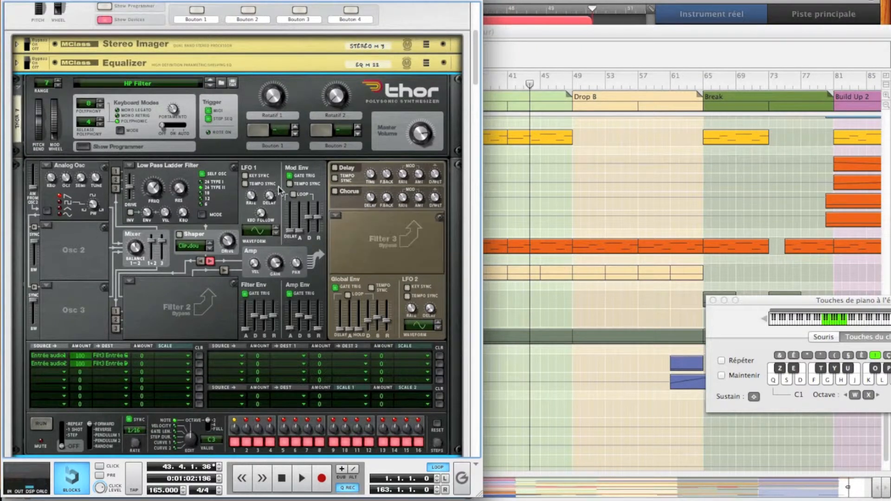
{"action": "scroll", "coordinate": [186, 195], "scroll_direction": "up", "scroll_amount": 4}
{"action": "left_click", "coordinate": [18, 161]}
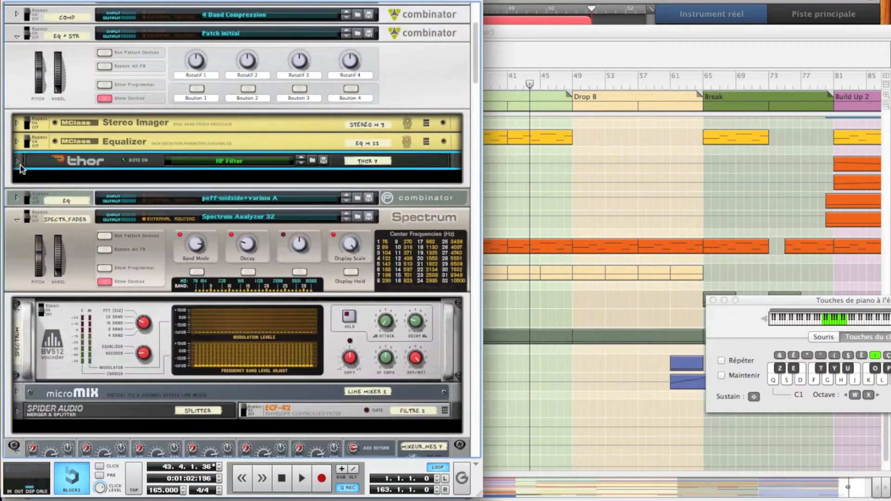
Step: Create an MClass Equalizer directly below Thor in the EQ + STR Combinator
{"action": "right_click", "coordinate": [57, 162]}
{"action": "mouse_move", "coordinate": [87, 266]}
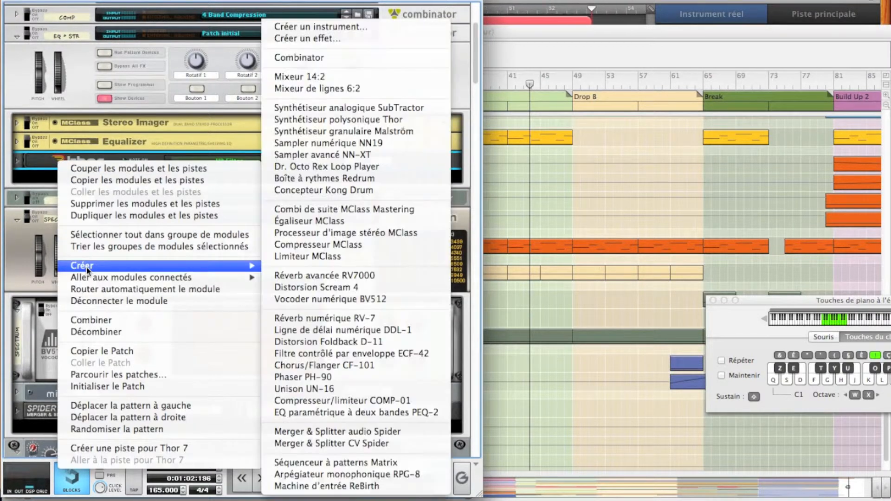
{"action": "left_click", "coordinate": [328, 220]}
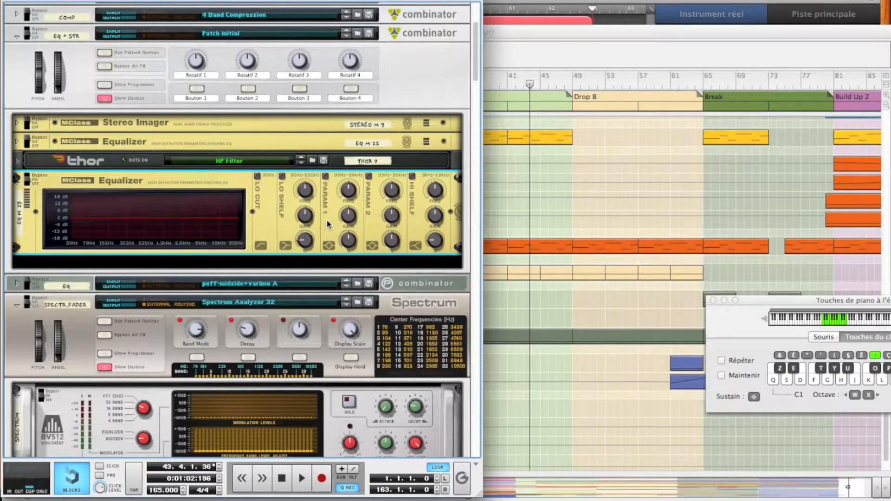
Step: Unfold the uppermost Spectrum Analyzer 32 and examine the modulation levels on the lower analyzer's BV512 vocoder during playback
{"action": "scroll", "coordinate": [336, 169], "scroll_direction": "up", "scroll_amount": 5}
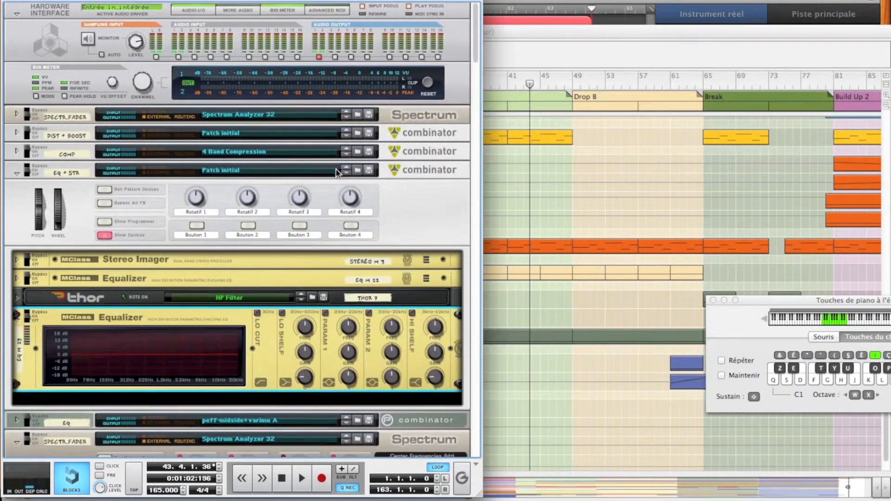
{"action": "left_click", "coordinate": [17, 117]}
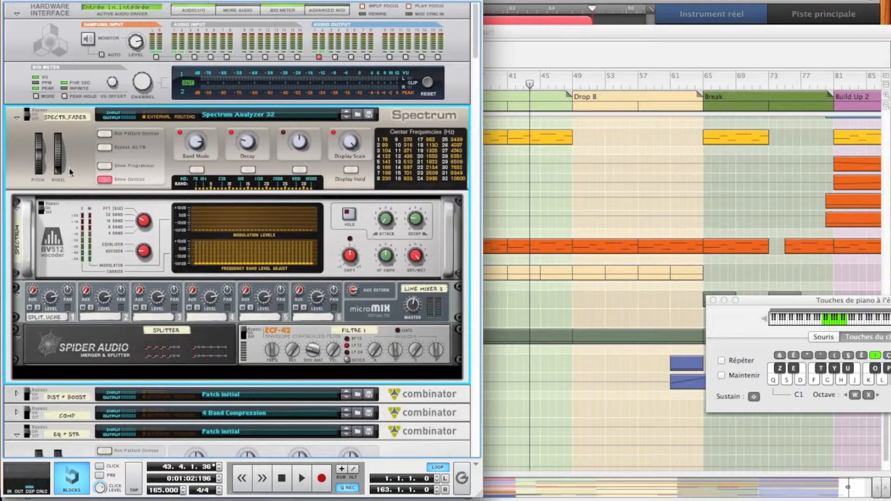
{"action": "scroll", "coordinate": [113, 220], "scroll_direction": "down", "scroll_amount": 12}
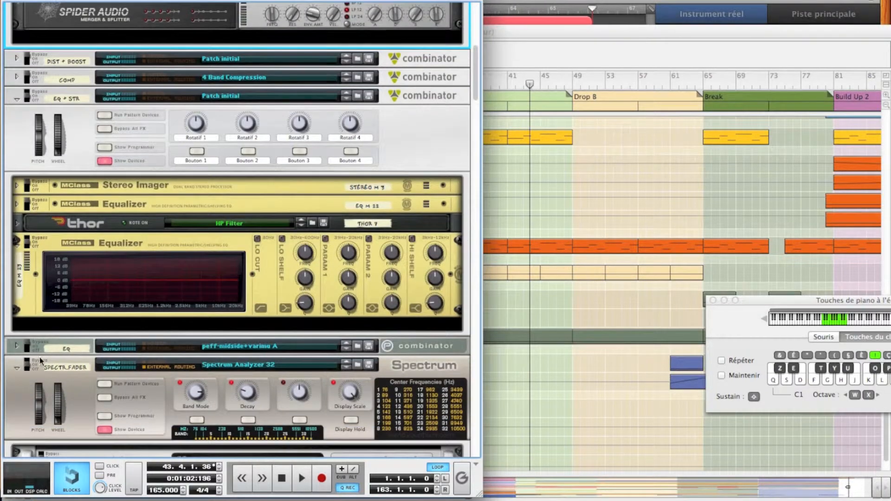
{"action": "scroll", "coordinate": [115, 363], "scroll_direction": "down", "scroll_amount": 10}
{"action": "key", "text": "space"}
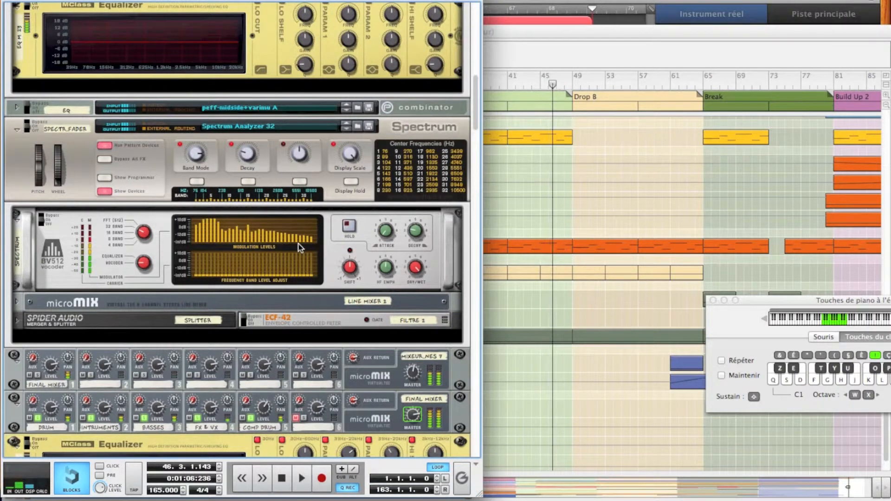
{"action": "key", "text": "space"}
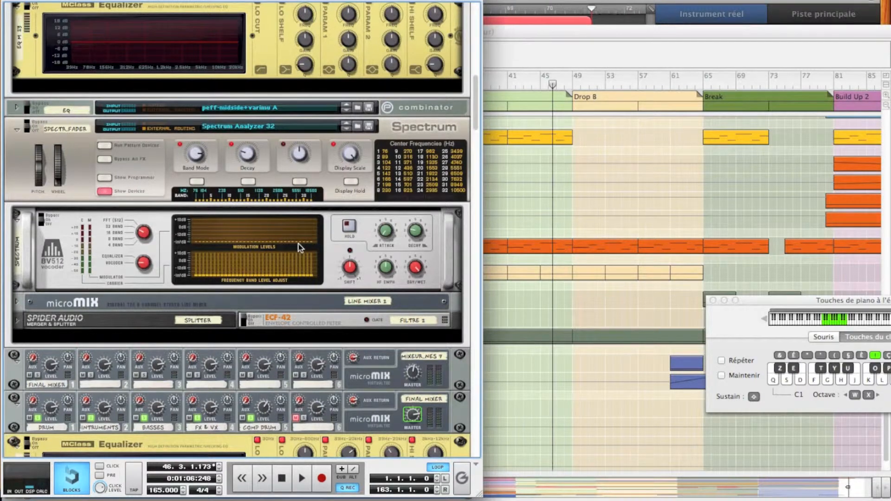
{"action": "key", "text": "space"}
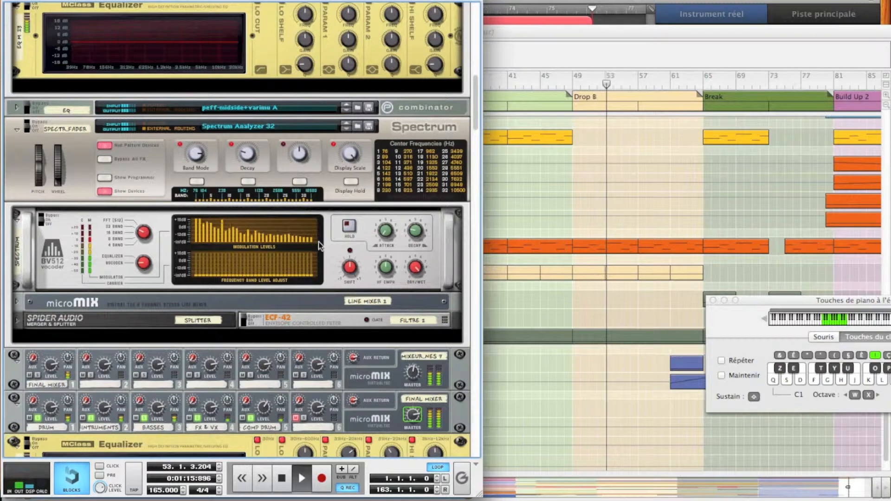
{"action": "key", "text": "space"}
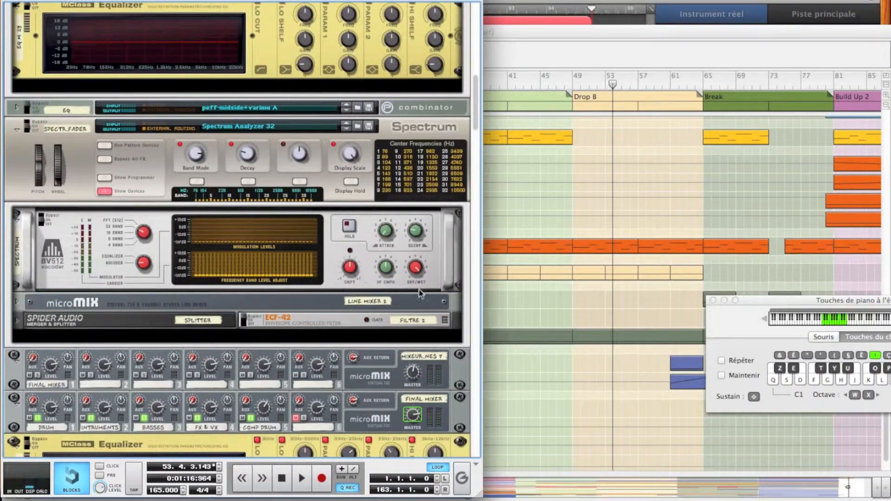
Step: Enable the Lo Cut, Lo Shelf and Hi Shelf bands on the MClass Equalizer below Thor
{"action": "left_click", "coordinate": [541, 206]}
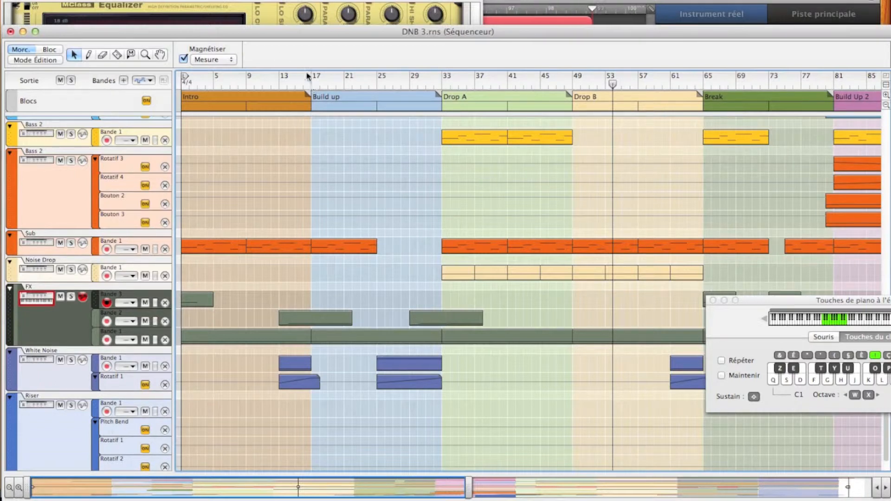
{"action": "left_click", "coordinate": [272, 13]}
{"action": "scroll", "coordinate": [272, 30], "scroll_direction": "up", "scroll_amount": 2}
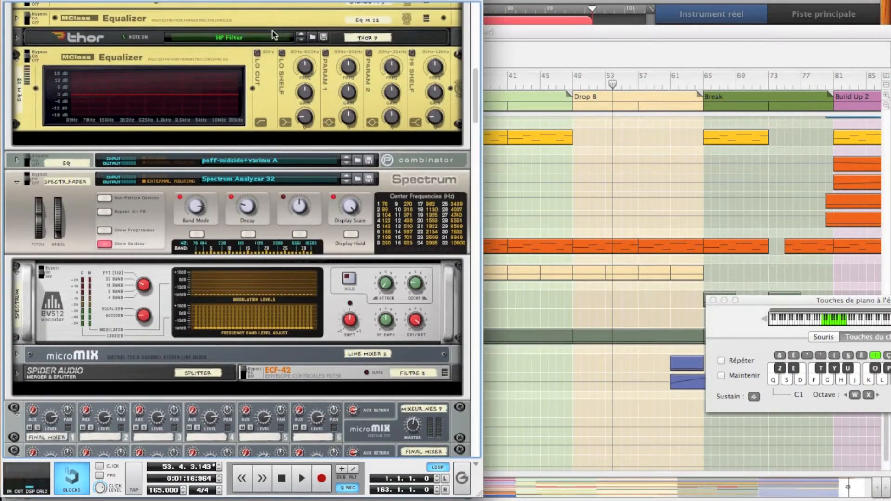
{"action": "left_click", "coordinate": [258, 53]}
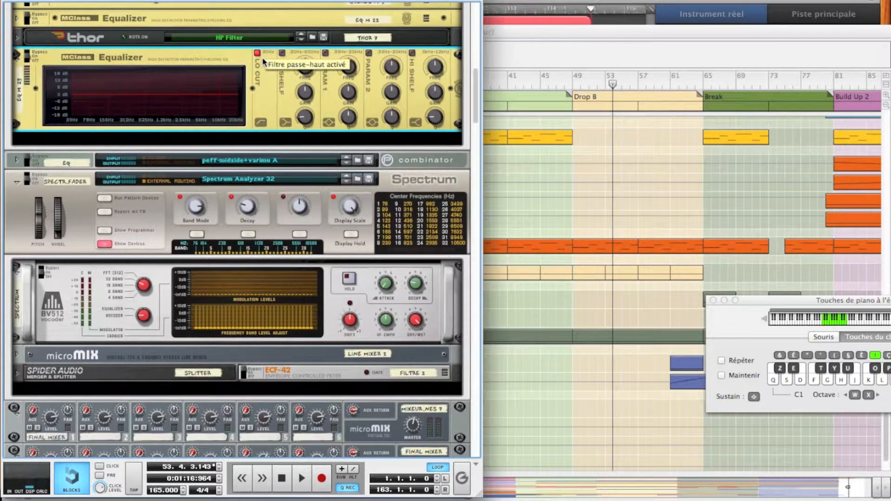
{"action": "left_click", "coordinate": [281, 53]}
{"action": "left_click", "coordinate": [412, 53]}
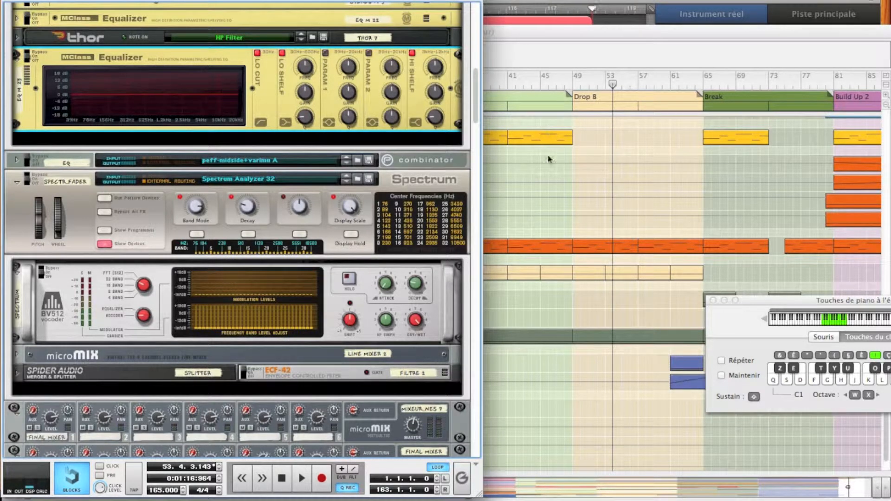
Step: Replay Drop A from bar 33 and examine the frequency levels on the spectrum analyzer
{"action": "left_click", "coordinate": [547, 174]}
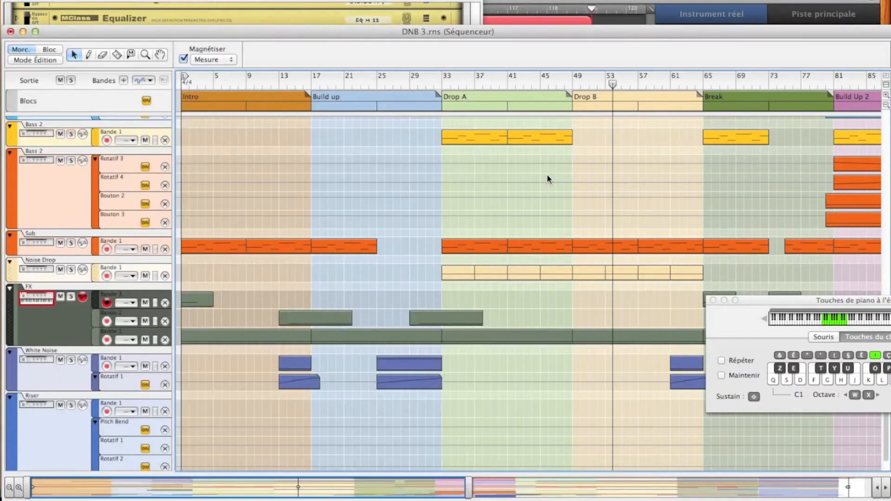
{"action": "left_click", "coordinate": [445, 83]}
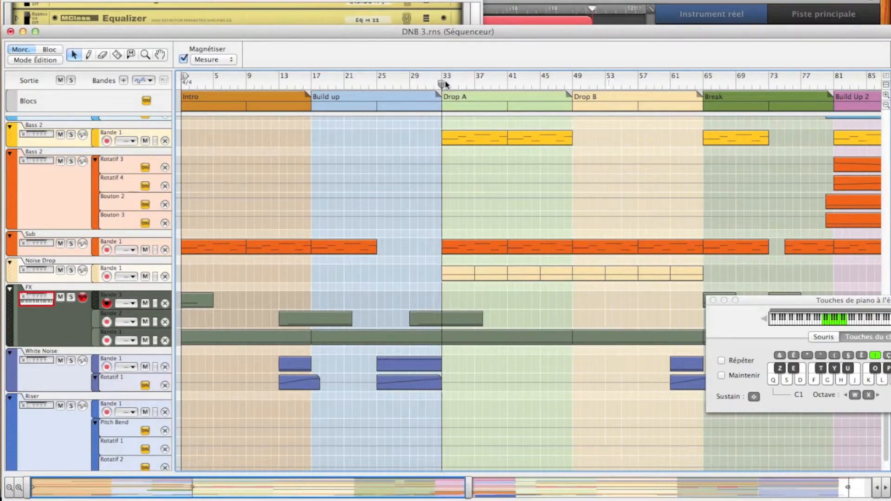
{"action": "left_click", "coordinate": [342, 9]}
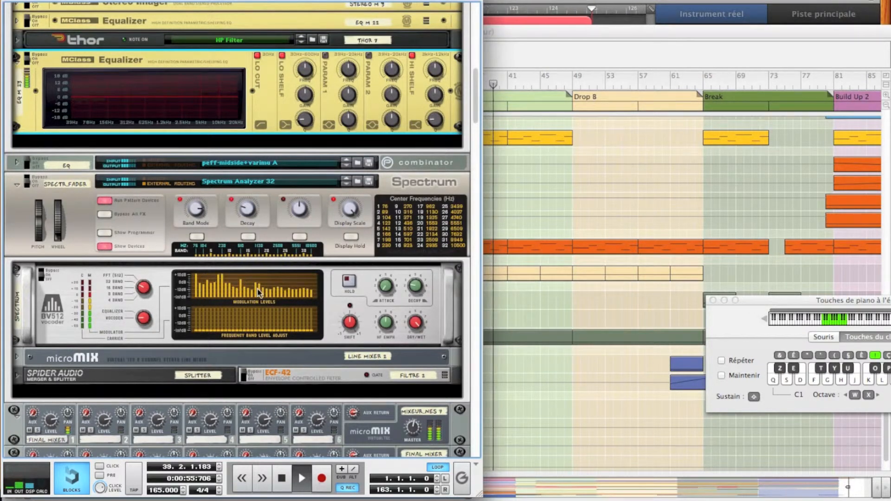
{"action": "key", "text": "space"}
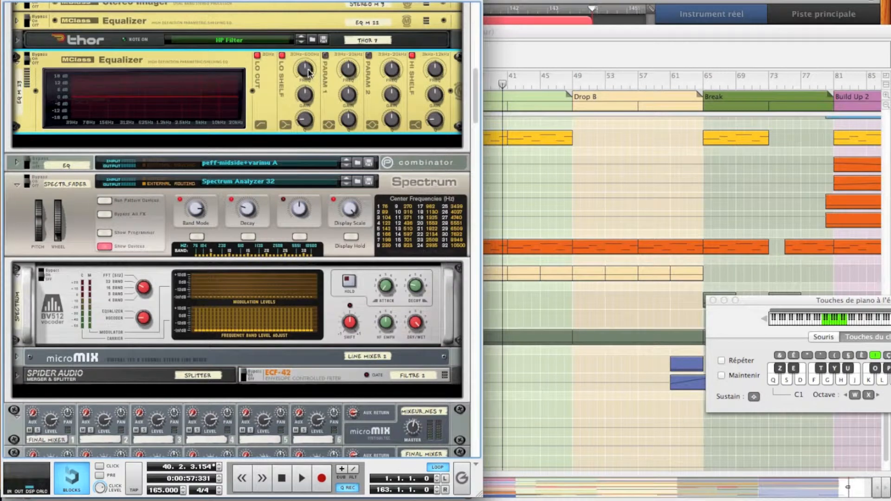
Step: Set the equalizer's Lo Shelf frequency to 195.1 Hz and play a short passage to hear it
{"action": "mouse_move", "coordinate": [308, 71]}
{"action": "scroll", "coordinate": [308, 70], "scroll_direction": "up", "scroll_amount": 6}
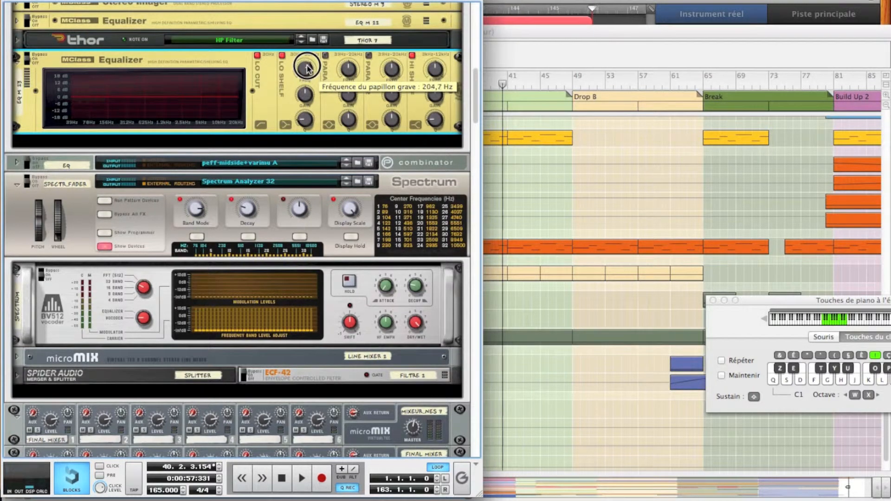
{"action": "scroll", "coordinate": [307, 69], "scroll_direction": "down", "scroll_amount": 1}
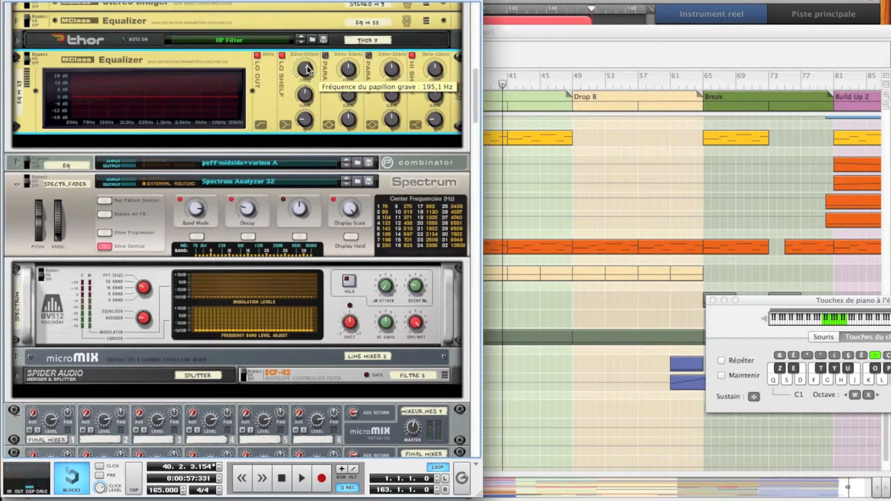
{"action": "key", "text": "space"}
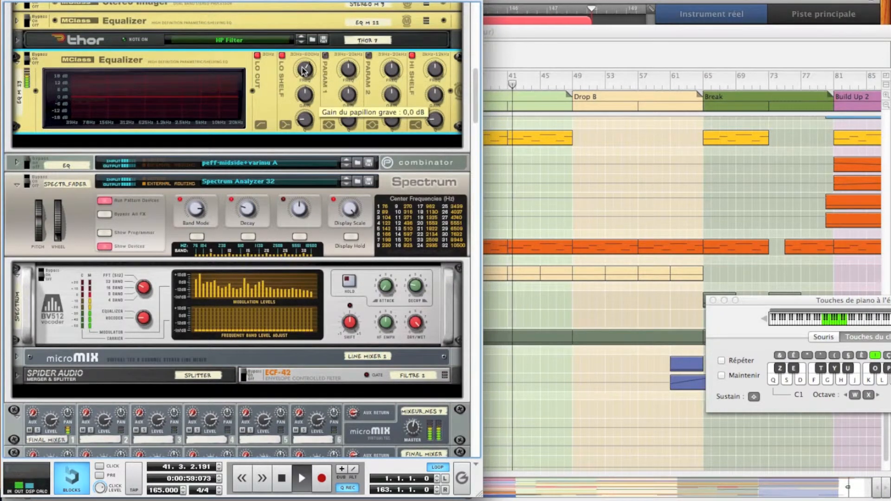
{"action": "key", "text": "space"}
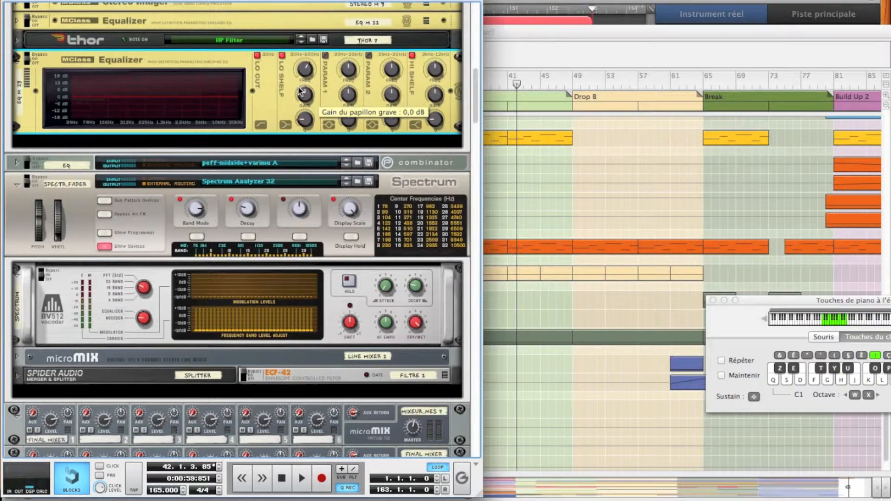
Step: Raise the equalizer's Hi Shelf gain to 2.3 dB while the song plays
{"action": "key", "text": "space"}
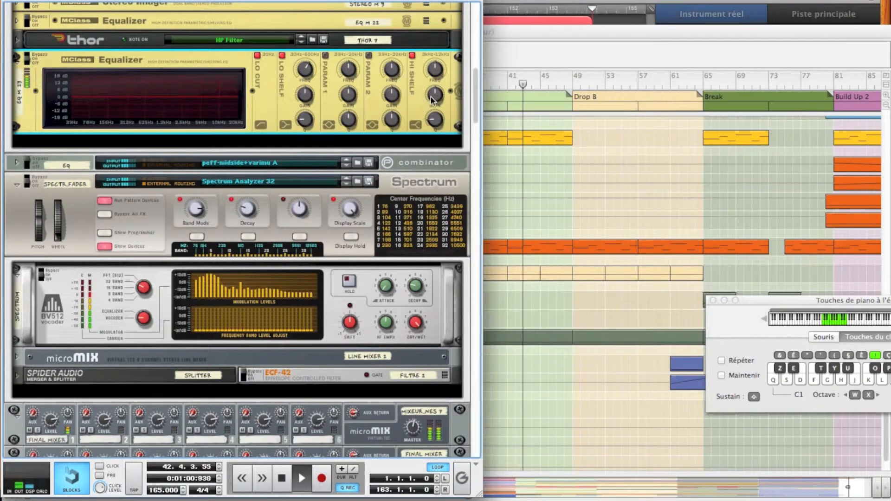
{"action": "mouse_move", "coordinate": [431, 98]}
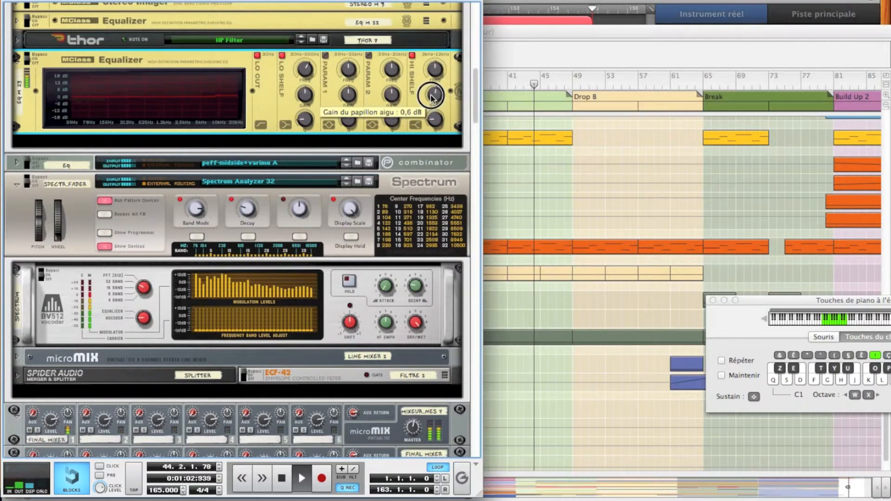
{"action": "left_click_drag", "start_coordinate": [432, 98], "coordinate": [433, 98]}
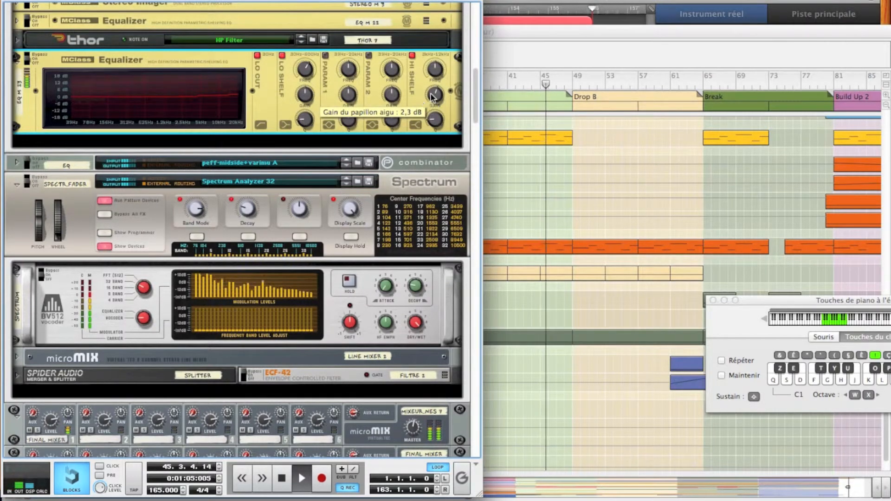
{"action": "left_click", "coordinate": [432, 95]}
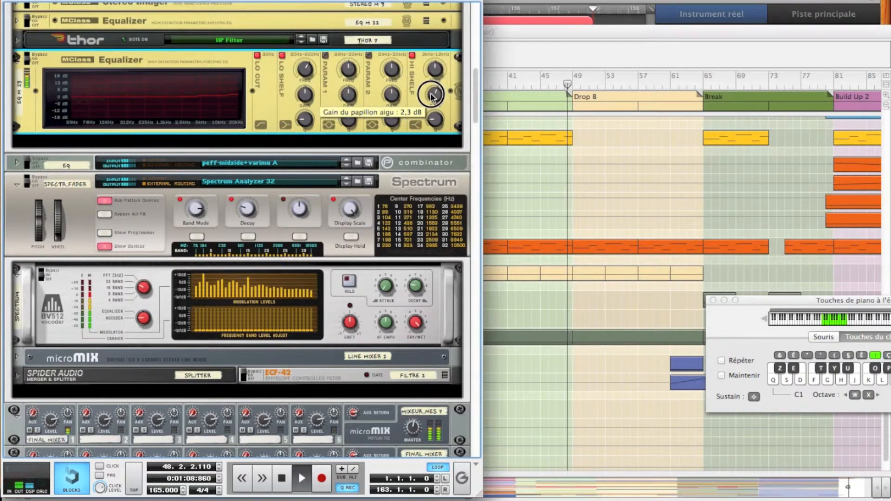
{"action": "left_click_drag", "start_coordinate": [431, 97], "coordinate": [431, 98]}
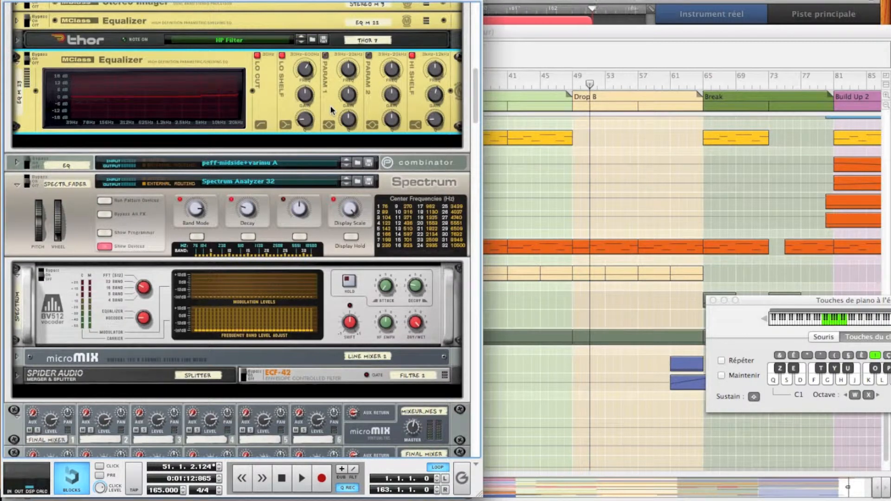
Step: Tune the equalizer's Lo Shelf to 195.1 Hz using an exaggerated 18.0 dB boost, and bring its gain down to 3.4 dB during playback
{"action": "left_click_drag", "start_coordinate": [308, 97], "coordinate": [302, 72]}
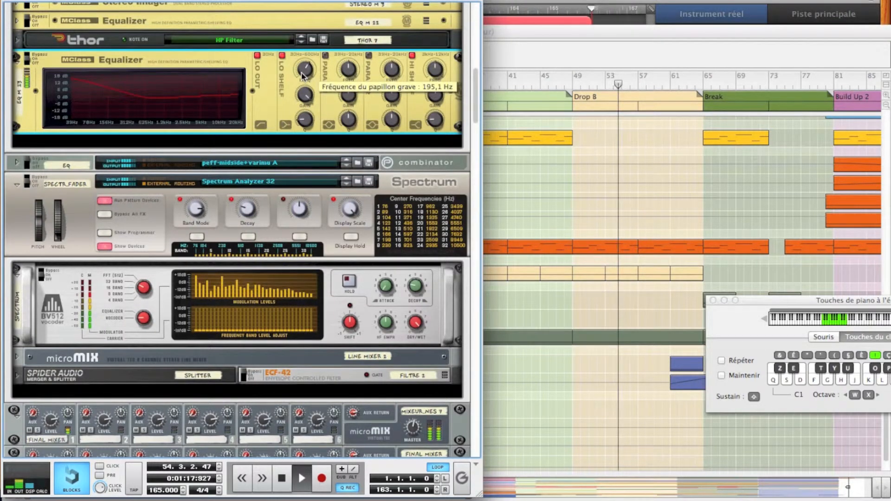
{"action": "key", "text": "space"}
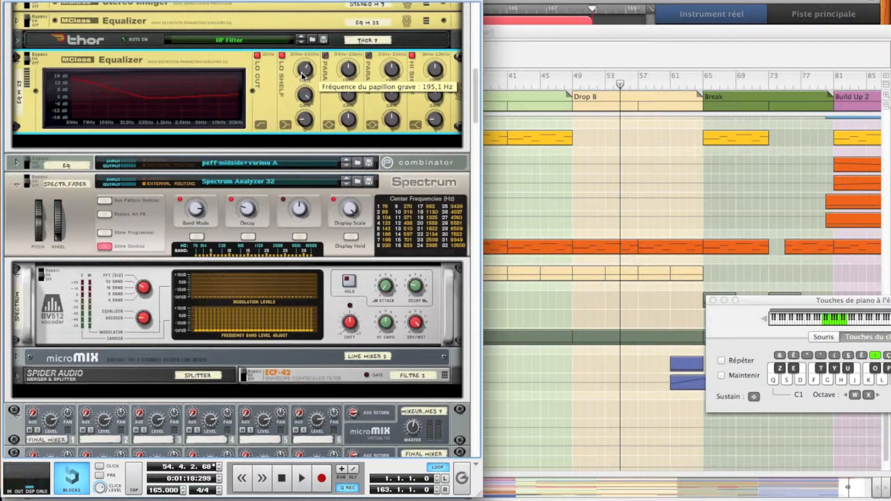
{"action": "key", "text": "space"}
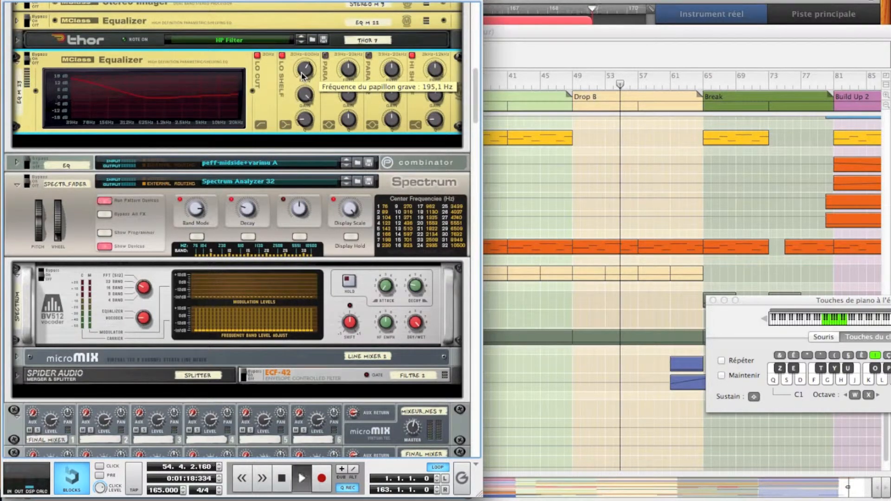
{"action": "key", "text": "space"}
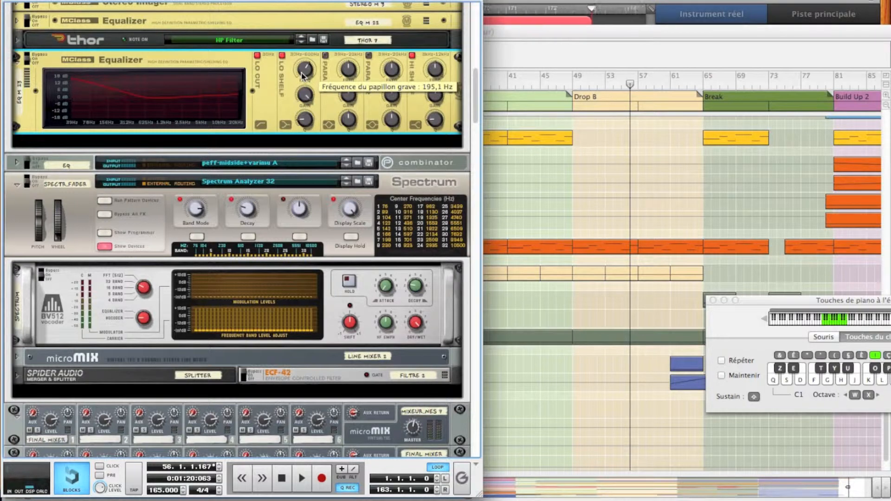
{"action": "key", "text": "space"}
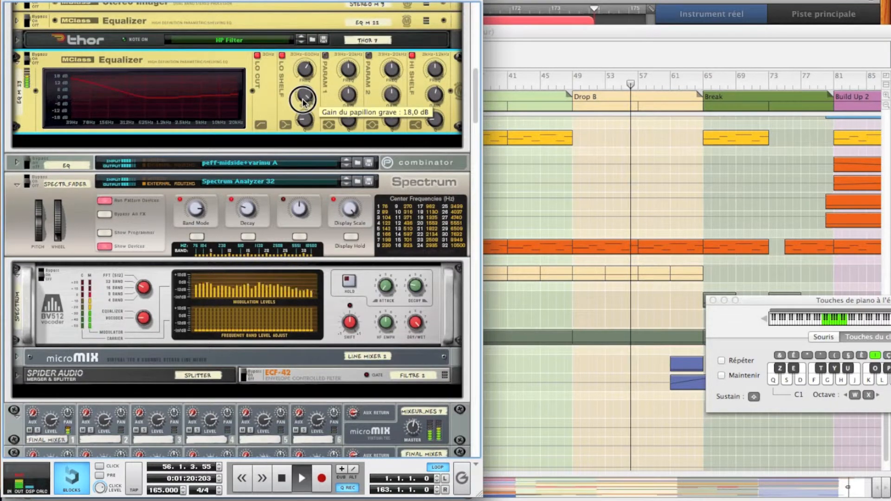
{"action": "mouse_move", "coordinate": [303, 107]}
{"action": "left_mouse_down"}
{"action": "mouse_move", "coordinate": [304, 117]}
{"action": "mouse_move", "coordinate": [306, 102]}
{"action": "left_mouse_up"}
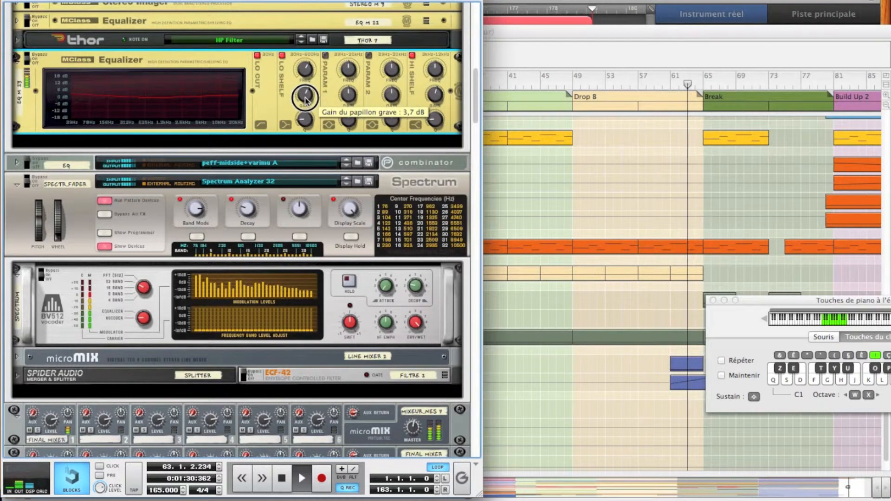
{"action": "left_click_drag", "start_coordinate": [305, 100], "coordinate": [306, 98]}
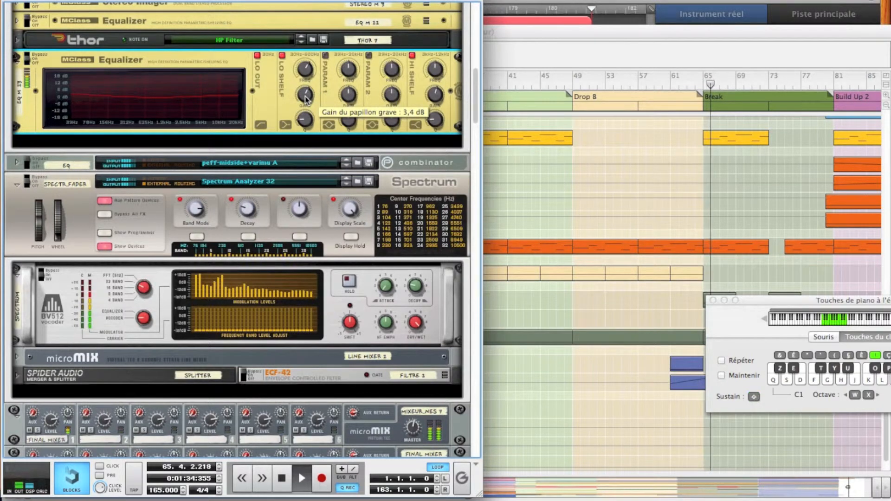
Step: Replay Drop A from bar 33 and compare the sound with the EQ + STR Combinator's effects bypassed and active
{"action": "scroll", "coordinate": [276, 90], "scroll_direction": "up", "scroll_amount": 10}
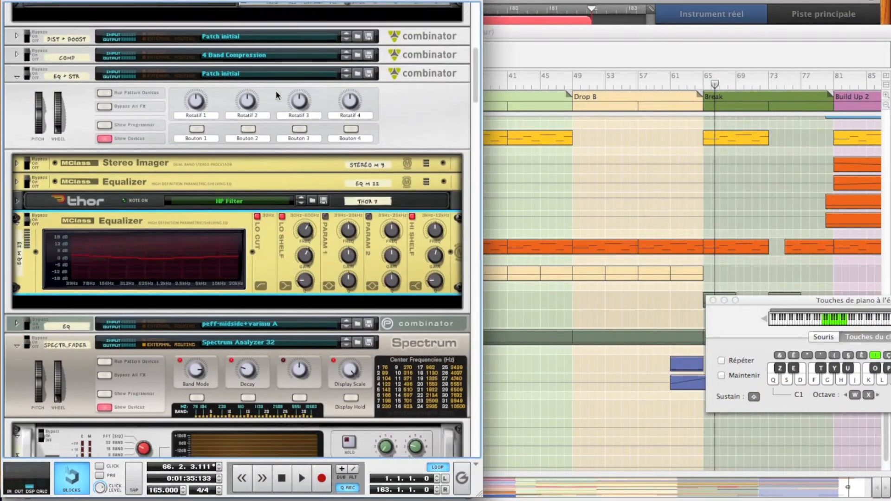
{"action": "mouse_move", "coordinate": [276, 91]}
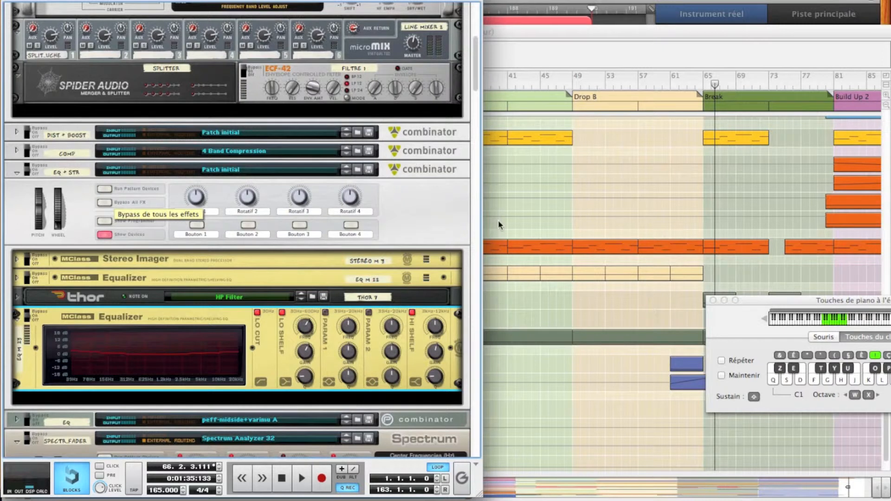
{"action": "left_click", "coordinate": [549, 212]}
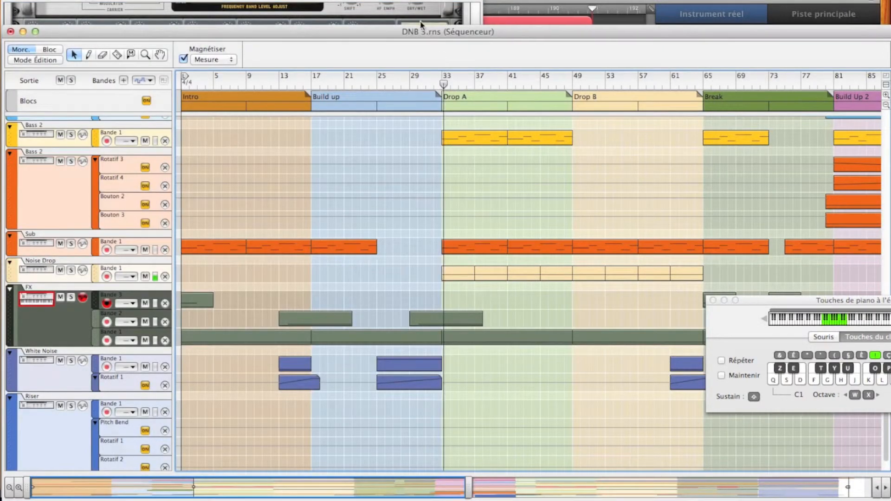
{"action": "left_click", "coordinate": [371, 12]}
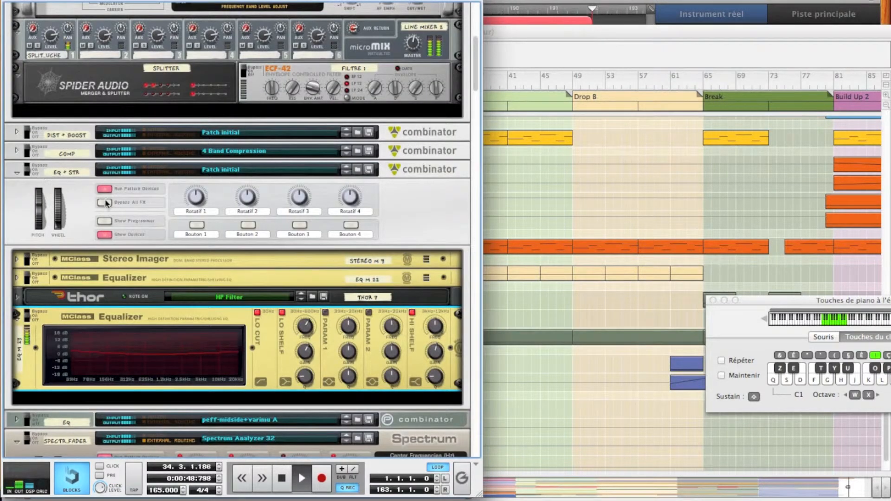
{"action": "left_click", "coordinate": [108, 226]}
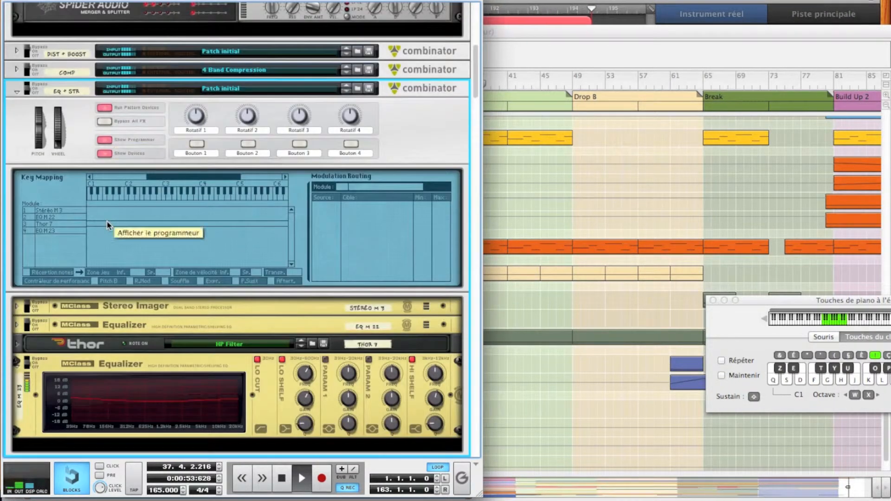
{"action": "left_click", "coordinate": [102, 146]}
{"action": "scroll", "coordinate": [104, 136], "scroll_direction": "up", "scroll_amount": 1}
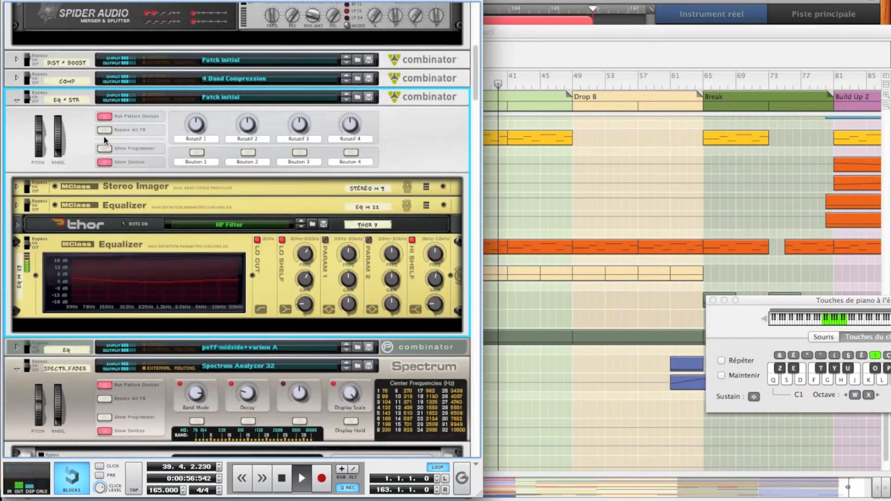
{"action": "left_click", "coordinate": [104, 135]}
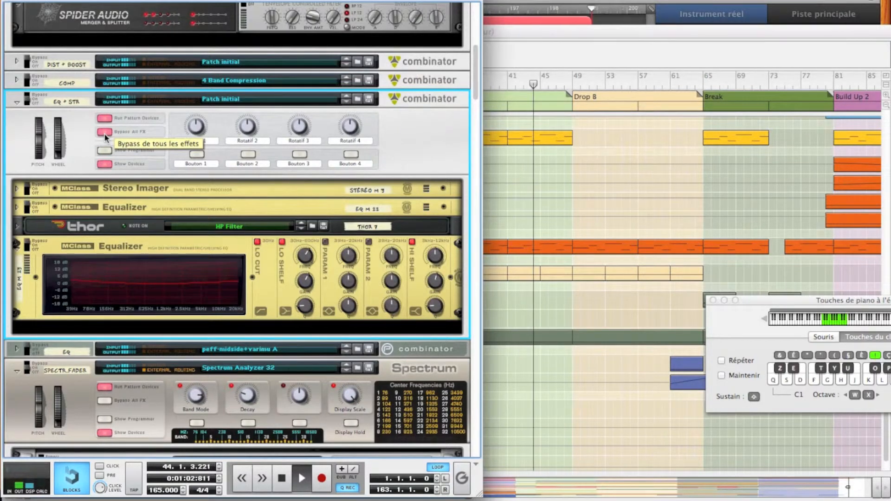
{"action": "left_click", "coordinate": [105, 134]}
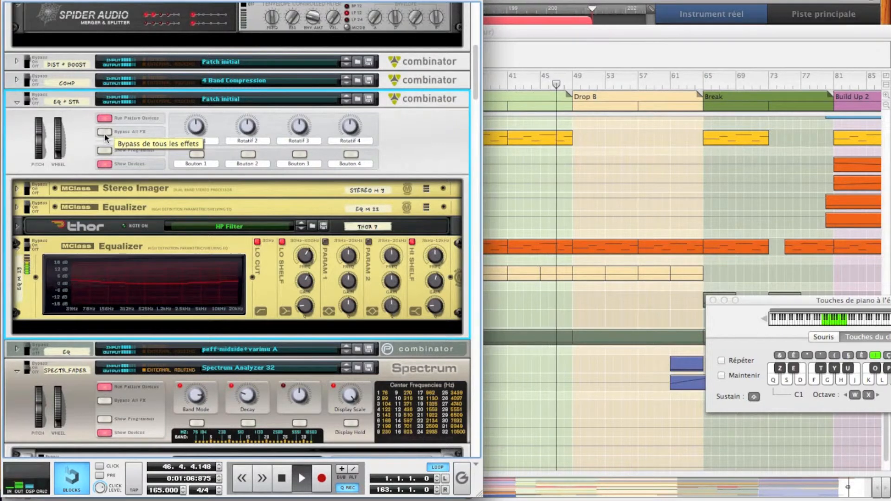
{"action": "key", "text": "space"}
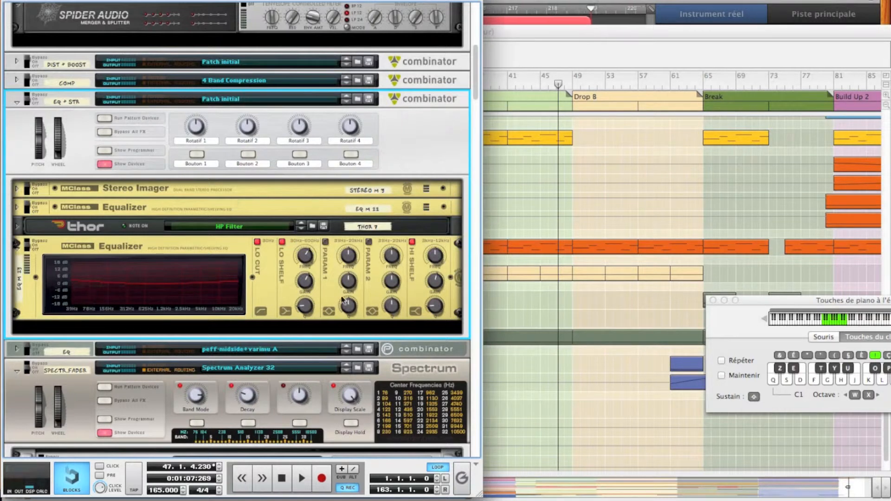
Step: Enable the equalizer's Param 2 band, tune it to 16.48 kHz using an exaggerated boost, and reduce its gain during playback
{"action": "mouse_move", "coordinate": [343, 301]}
{"action": "key", "text": "space"}
{"action": "left_click", "coordinate": [391, 255]}
{"action": "left_click_drag", "start_coordinate": [389, 279], "coordinate": [389, 219]}
{"action": "left_click_drag", "start_coordinate": [395, 260], "coordinate": [390, 246]}
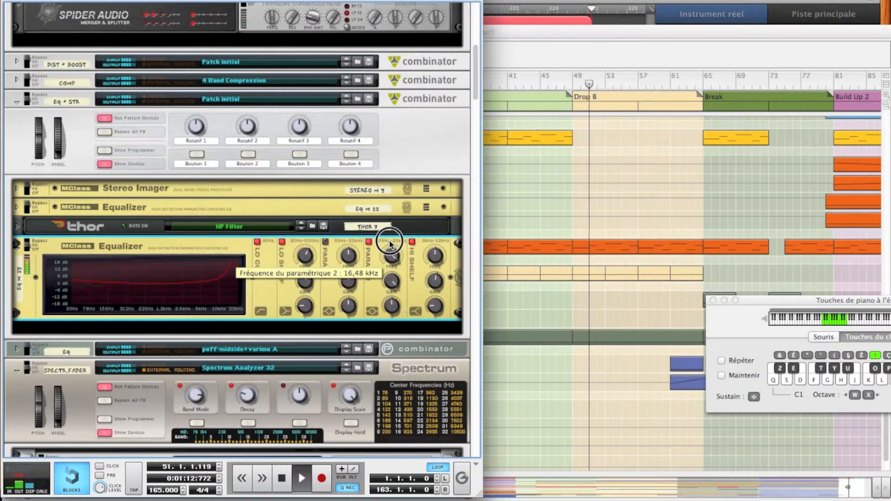
{"action": "left_click_drag", "start_coordinate": [390, 279], "coordinate": [394, 301]}
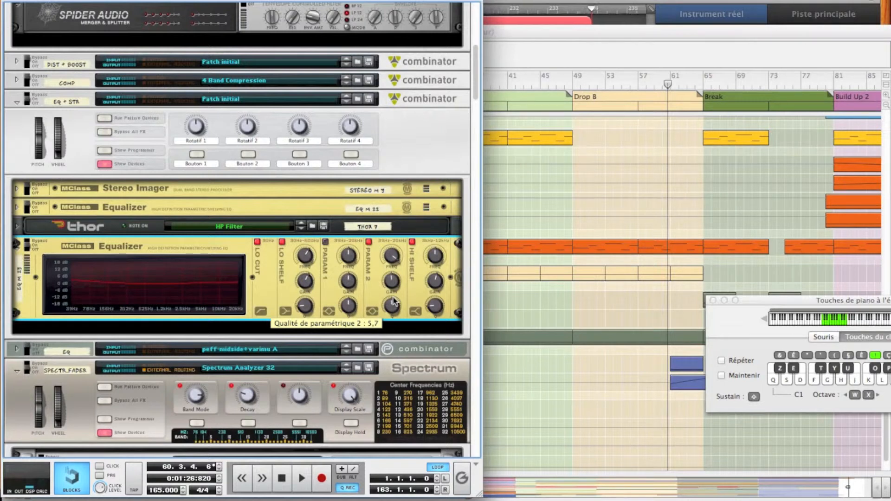
{"action": "key", "text": "space"}
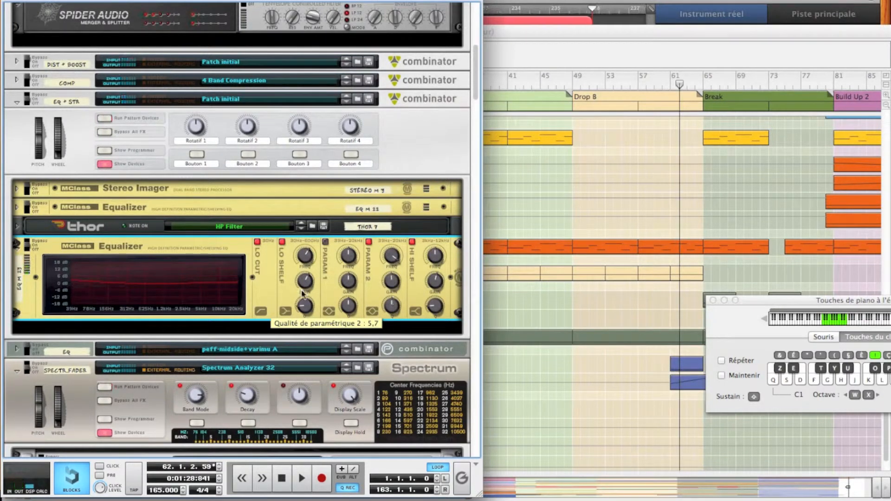
Step: Add a second MClass Equalizer directly below the current one inside the EQ + STR Combinator
{"action": "right_click", "coordinate": [268, 303]}
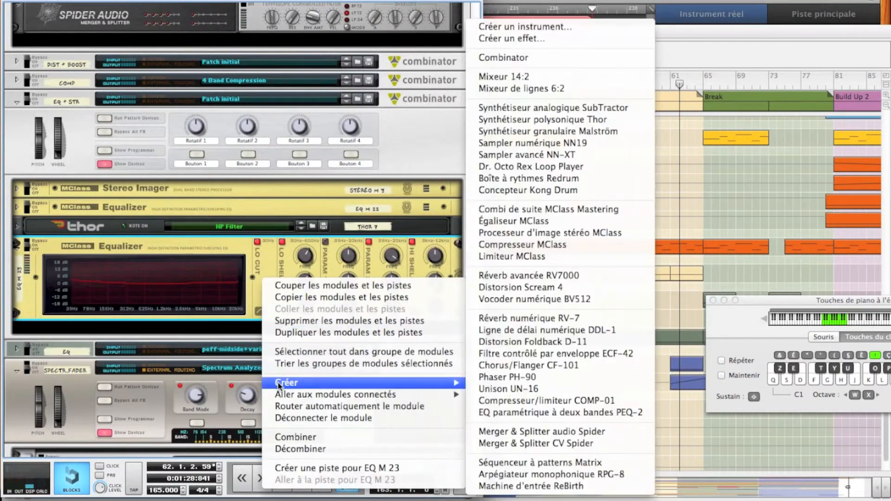
{"action": "mouse_move", "coordinate": [401, 380]}
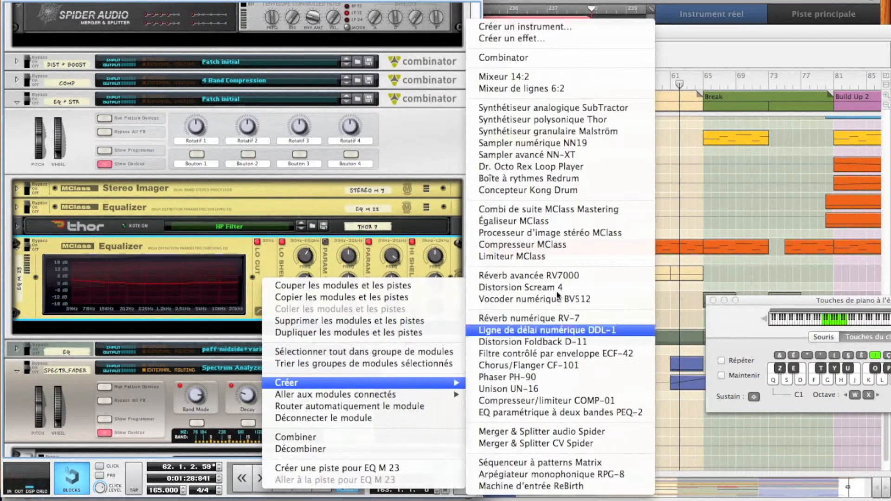
{"action": "left_click", "coordinate": [531, 220]}
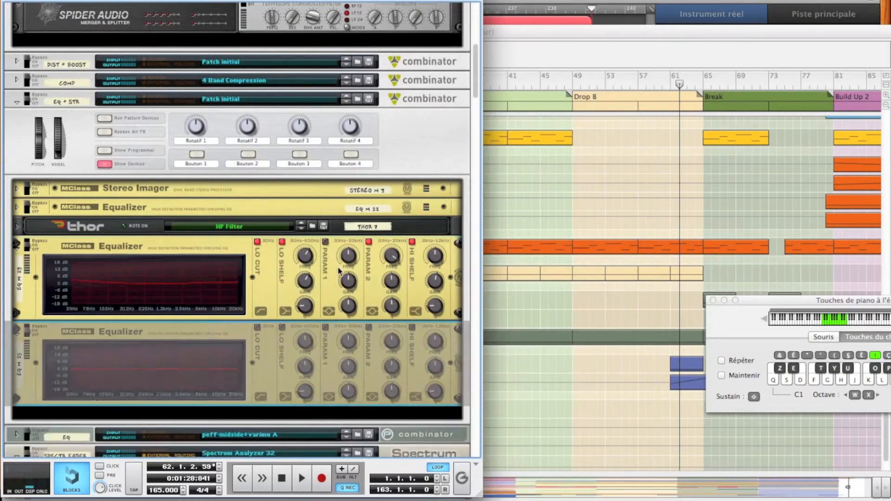
Step: Enable Param 1 on the upper expanded MClass Equalizer, tune it to 1.756 kHz with 1.7 dB gain and adjust its quality
{"action": "left_click", "coordinate": [326, 242]}
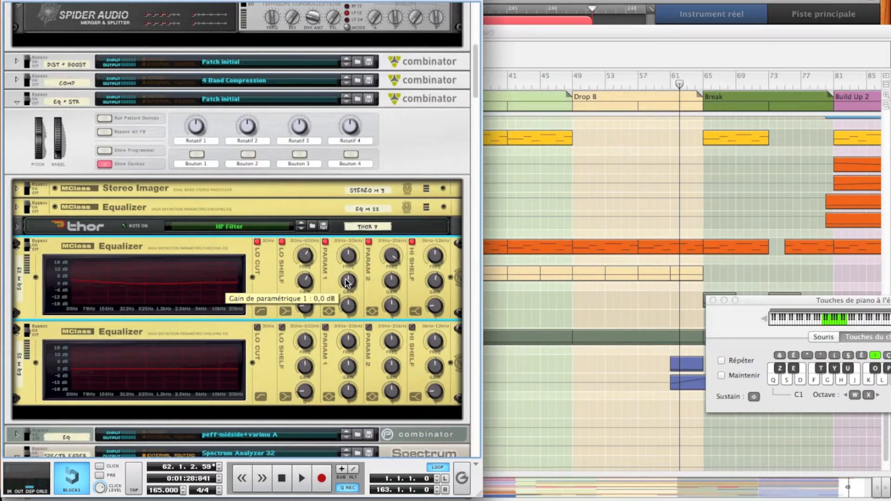
{"action": "left_click_drag", "start_coordinate": [346, 282], "coordinate": [351, 255]}
{"action": "key", "text": "space"}
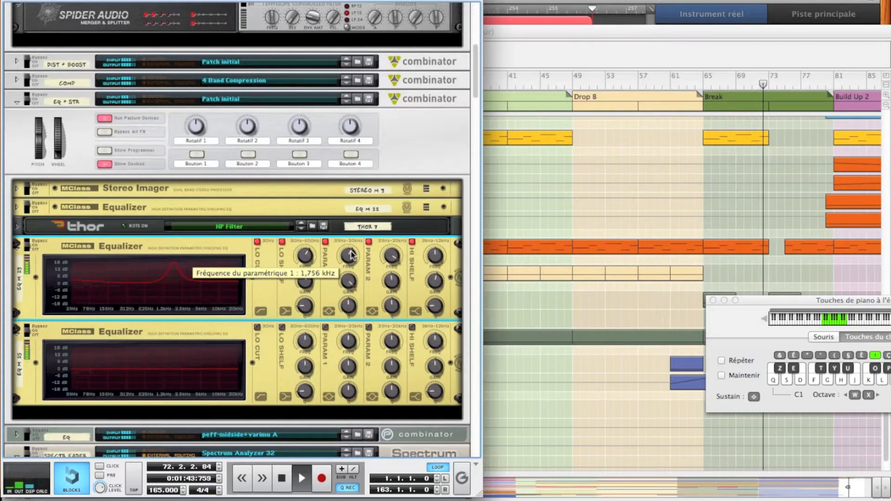
{"action": "left_click", "coordinate": [345, 280]}
{"action": "left_click_drag", "start_coordinate": [346, 281], "coordinate": [351, 301]}
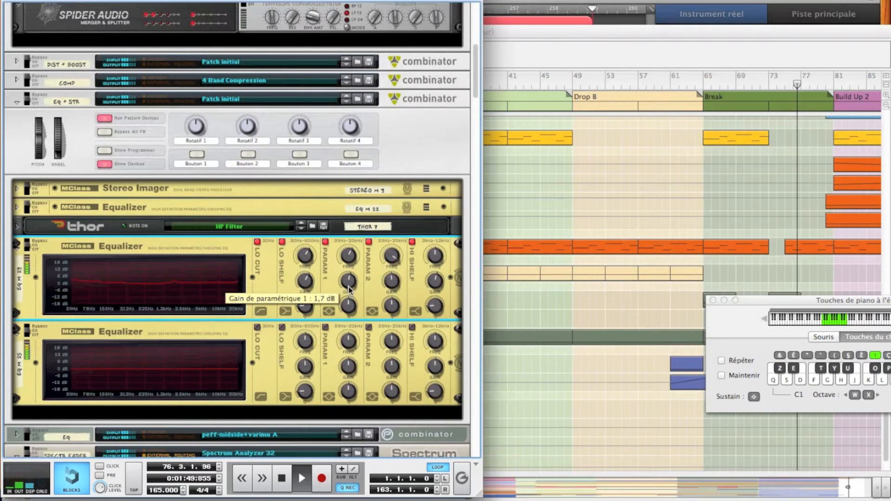
{"action": "left_click_drag", "start_coordinate": [349, 311], "coordinate": [349, 311]}
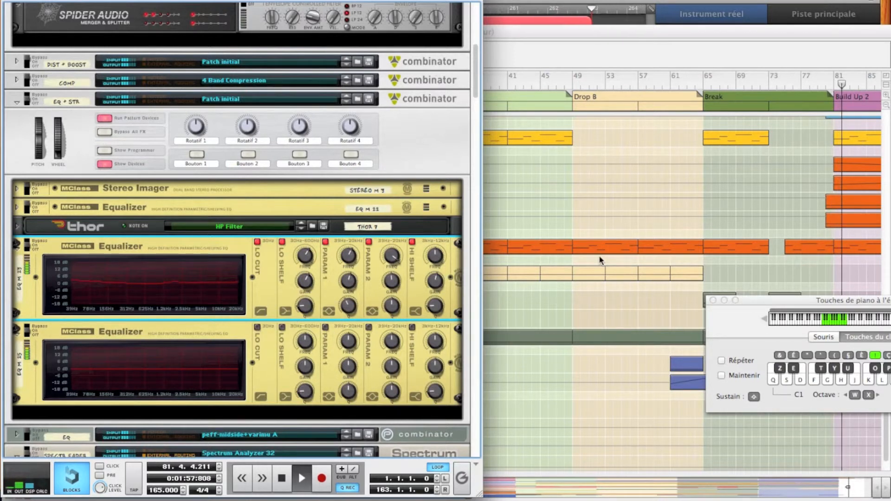
Step: Enable Lo Cut and Param 1 on the newly added equalizer and, with Param 1 strongly boosted, set its frequency to 600.4 Hz
{"action": "left_click", "coordinate": [325, 327]}
{"action": "left_click", "coordinate": [257, 327]}
{"action": "mouse_move", "coordinate": [349, 369]}
{"action": "left_mouse_down"}
{"action": "mouse_move", "coordinate": [351, 331]}
{"action": "mouse_move", "coordinate": [351, 355]}
{"action": "left_mouse_up"}
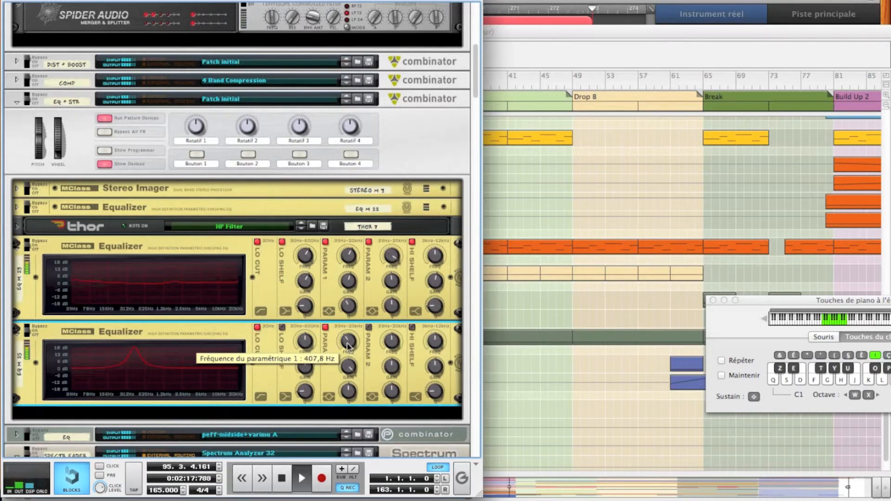
{"action": "left_click", "coordinate": [348, 350]}
{"action": "left_click_drag", "start_coordinate": [349, 350], "coordinate": [348, 347]}
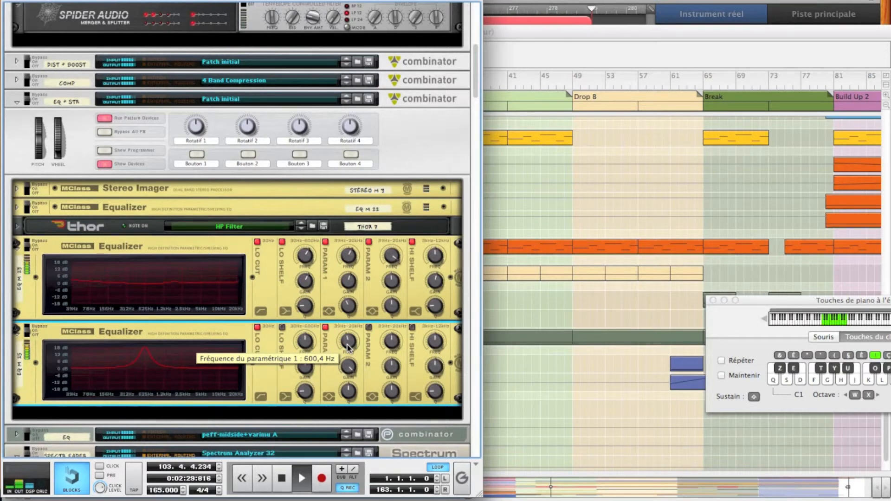
Step: Reduce the new equalizer's Param 1 gain to a slight boost, lower its quality and stop playback
{"action": "mouse_move", "coordinate": [351, 368]}
{"action": "left_mouse_down"}
{"action": "mouse_move", "coordinate": [351, 384]}
{"action": "mouse_move", "coordinate": [348, 378]}
{"action": "left_mouse_up"}
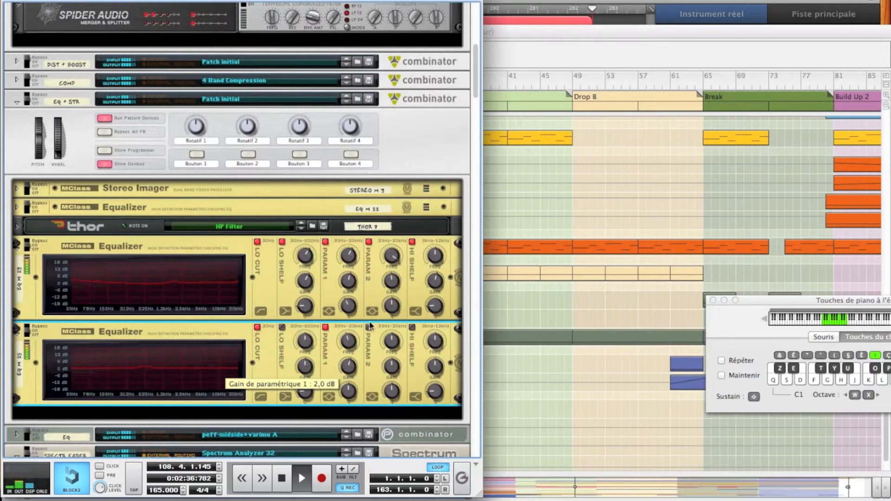
{"action": "left_click", "coordinate": [351, 287]}
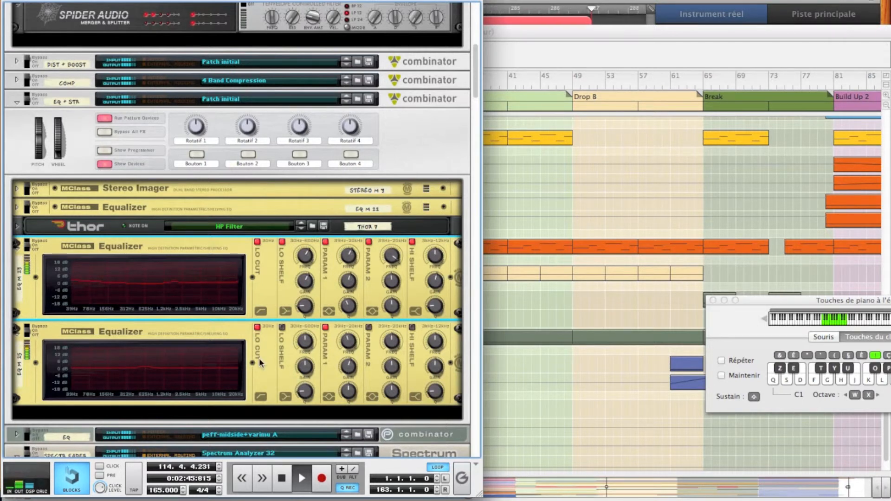
{"action": "left_click_drag", "start_coordinate": [347, 391], "coordinate": [348, 400]}
{"action": "key", "text": "space"}
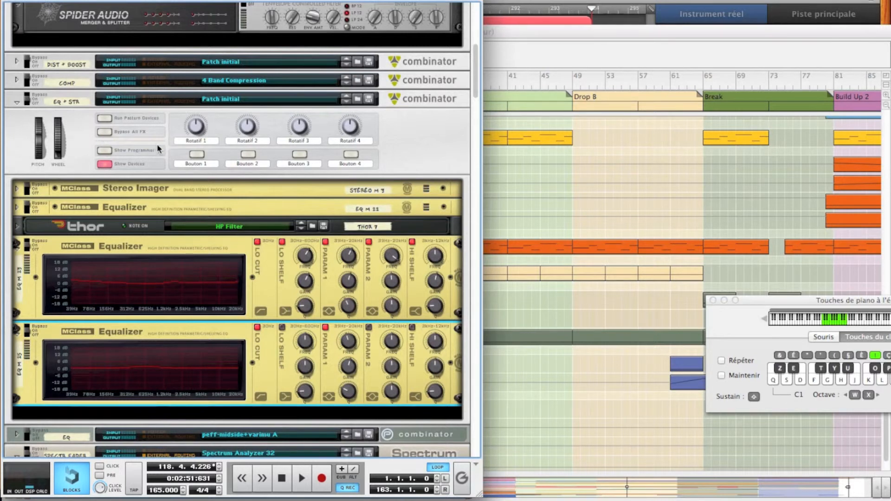
Step: Play the song from the Build up at bar 17 and compare it with the EQ + STR effects bypassed and active
{"action": "left_click", "coordinate": [487, 109]}
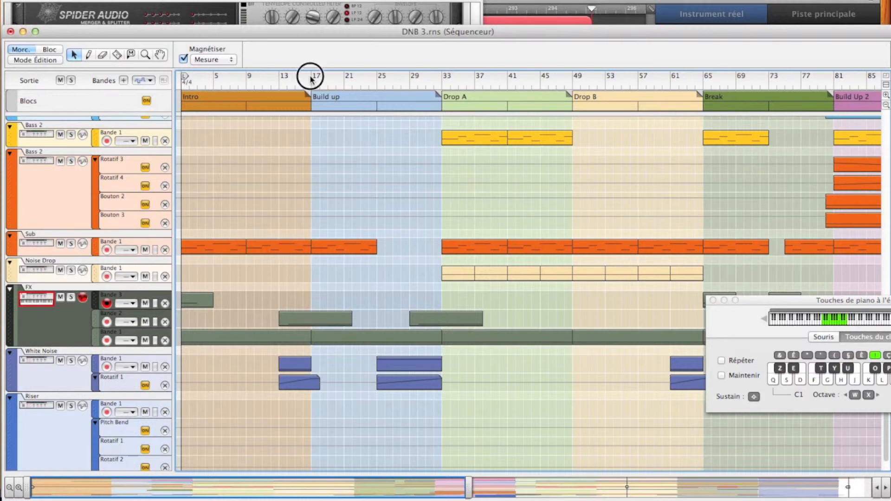
{"action": "left_click", "coordinate": [257, 6]}
{"action": "key", "text": "space"}
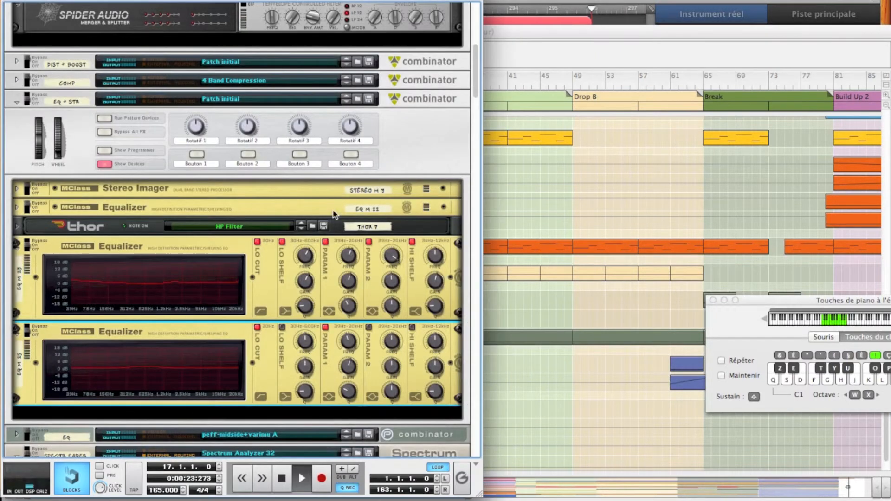
{"action": "left_click", "coordinate": [104, 132]}
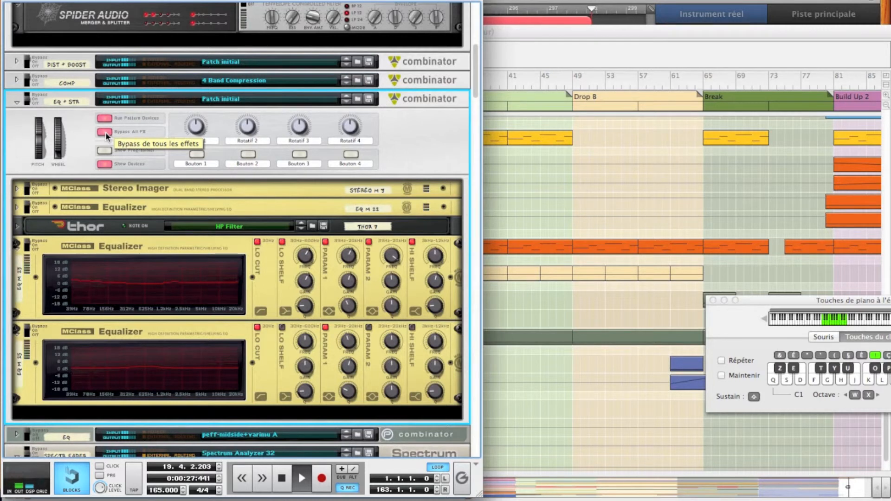
{"action": "left_click", "coordinate": [105, 132]}
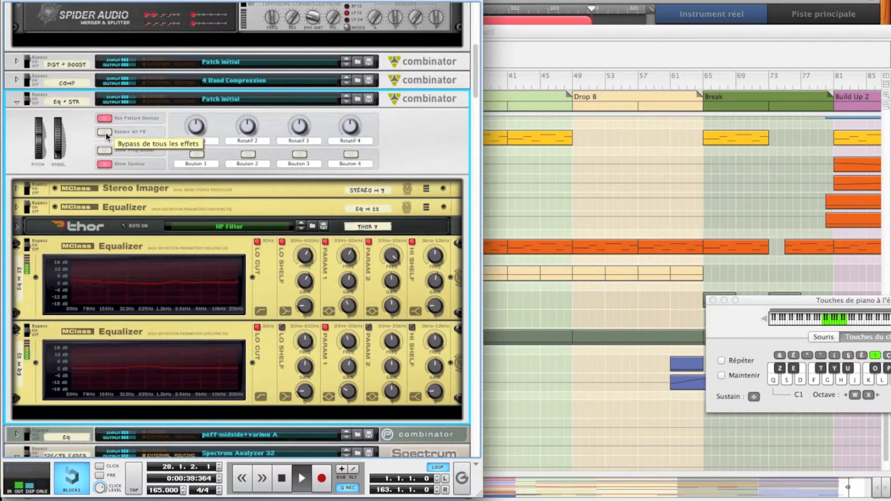
Step: Compare the playing track with all EQ + STR Combinator effects bypassed and active several more times, and stop playback
{"action": "left_click", "coordinate": [105, 132]}
{"action": "left_click", "coordinate": [105, 131]}
{"action": "left_click", "coordinate": [105, 131]}
{"action": "left_click", "coordinate": [105, 132]}
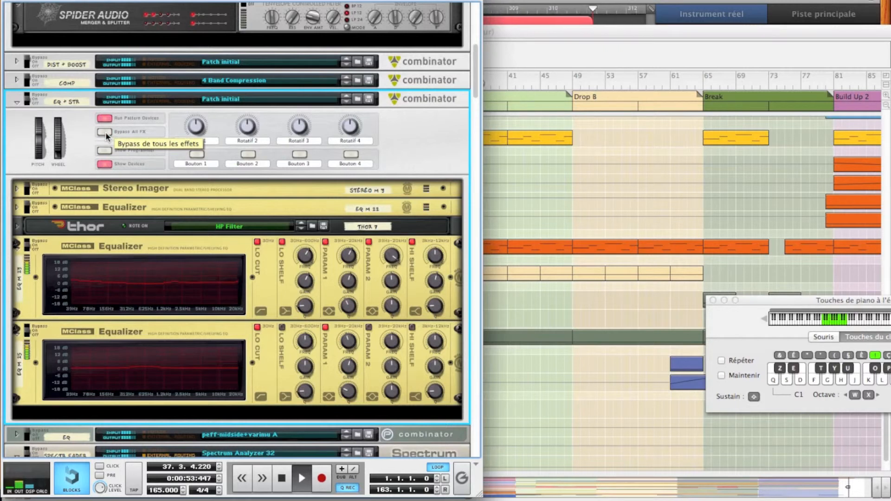
{"action": "key", "text": "space"}
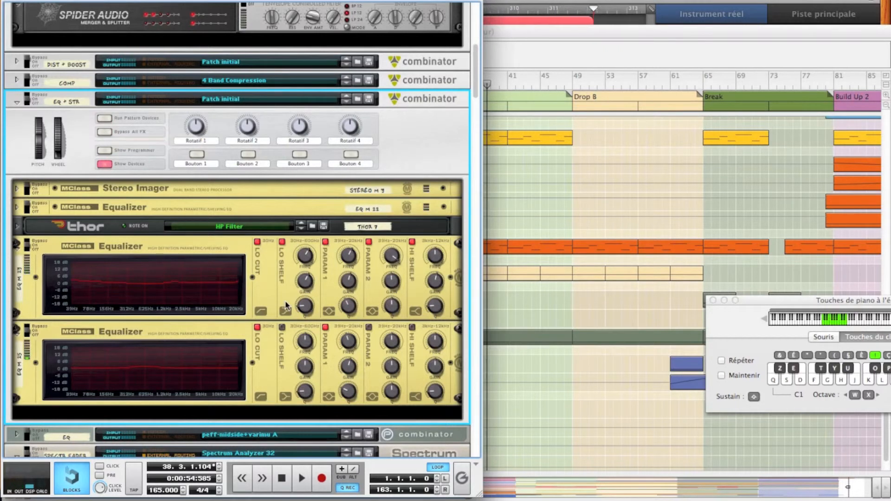
Step: Enable Param 2 on the lower MClass Equalizer, raise its quality and tune it to 200.3 Hz with 4.9 dB gain during playback
{"action": "left_click", "coordinate": [369, 328]}
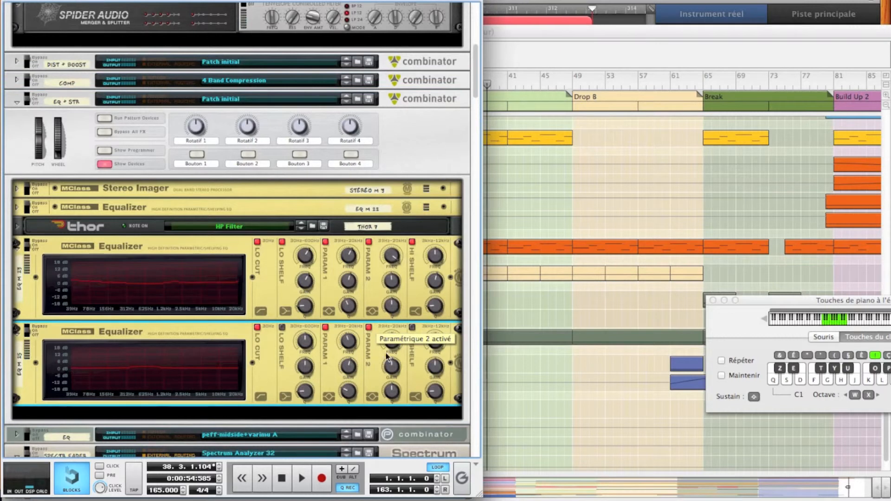
{"action": "left_click_drag", "start_coordinate": [392, 366], "coordinate": [392, 319]}
{"action": "left_click_drag", "start_coordinate": [393, 392], "coordinate": [394, 346]}
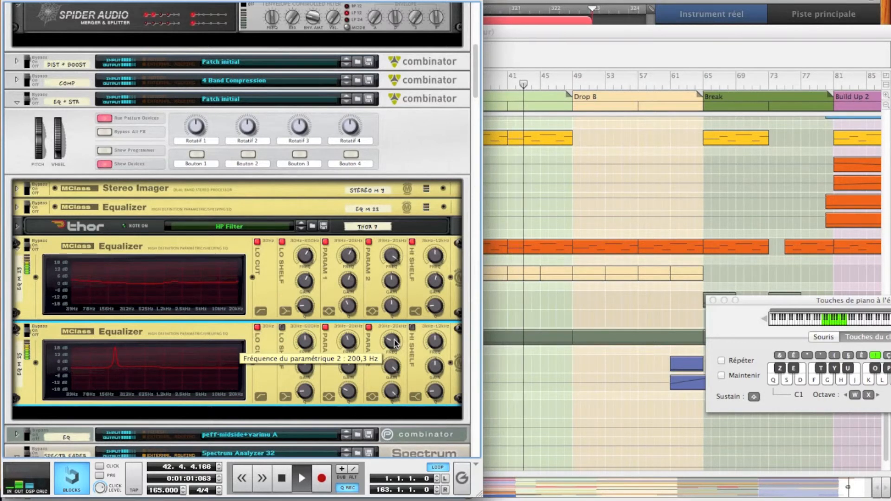
{"action": "left_click_drag", "start_coordinate": [394, 370], "coordinate": [394, 383]}
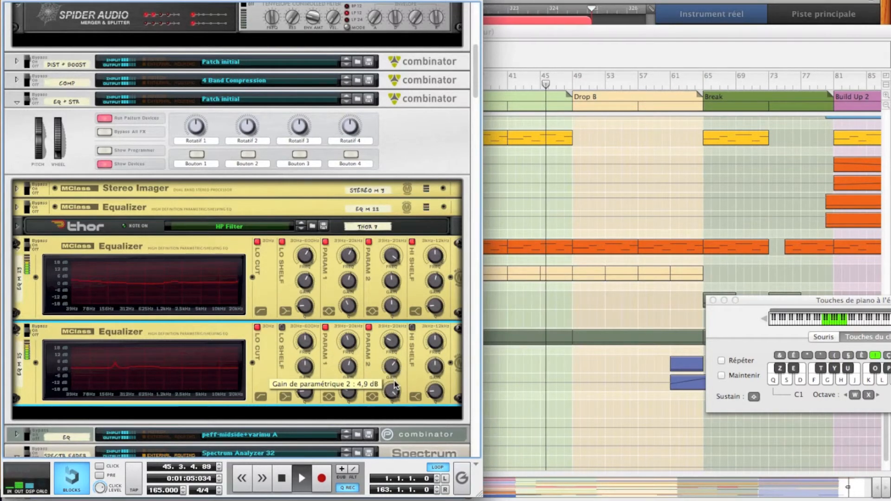
Step: Compare the track with the lower equalizer's Param 2 boost switched off and on
{"action": "left_click", "coordinate": [370, 329]}
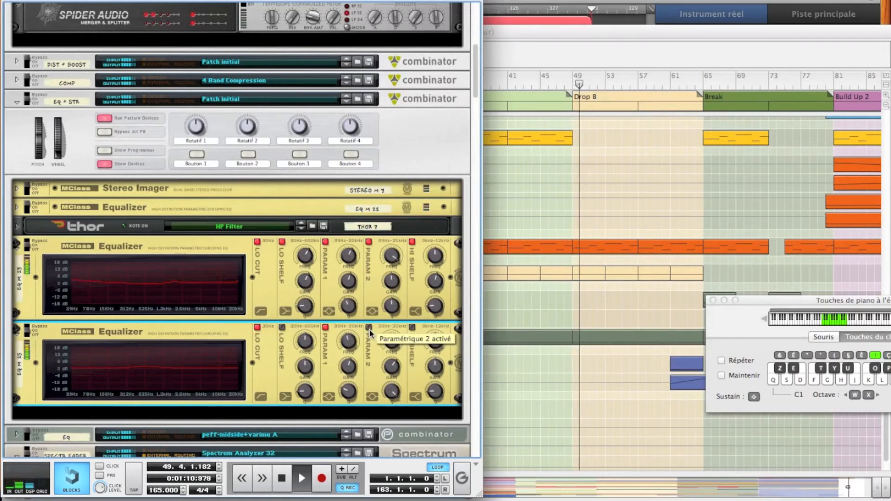
{"action": "left_click", "coordinate": [370, 329]}
{"action": "left_click", "coordinate": [370, 330]}
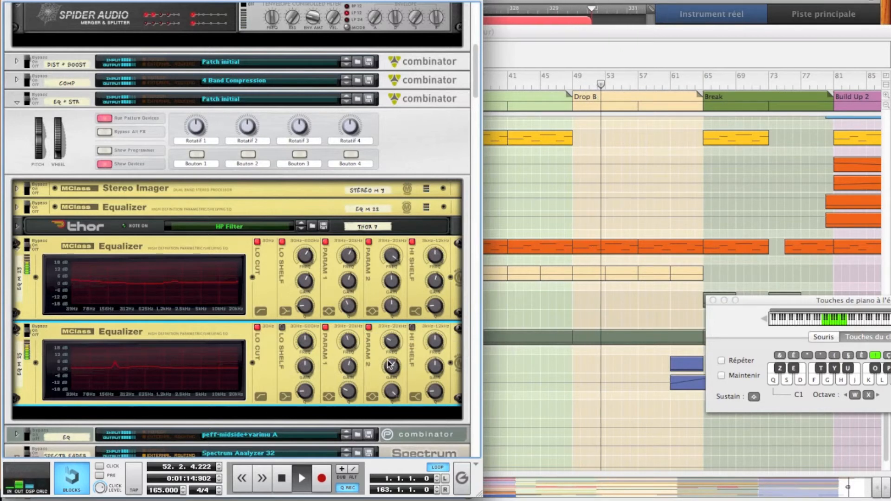
Step: Turn the lower equalizer's Param 2 boost into a slight cut and reduce its quality to widen the band
{"action": "mouse_move", "coordinate": [390, 370]}
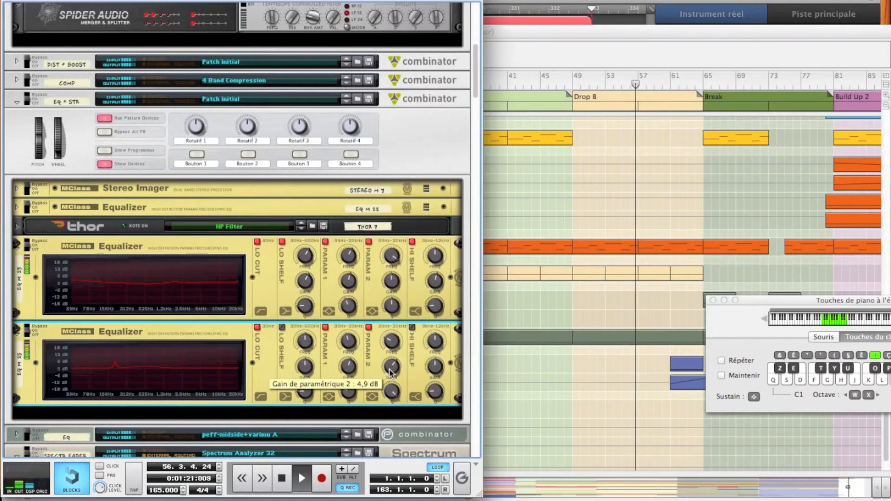
{"action": "left_click", "coordinate": [390, 371]}
{"action": "left_click_drag", "start_coordinate": [390, 371], "coordinate": [390, 380]}
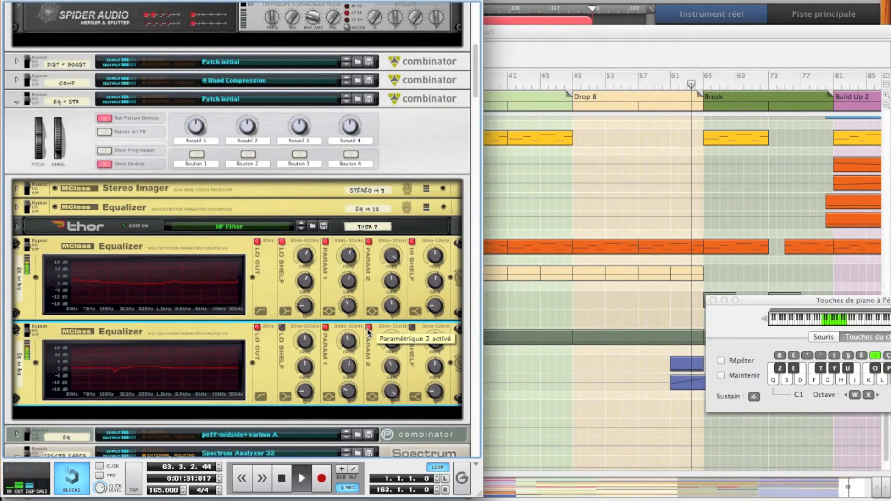
{"action": "left_click_drag", "start_coordinate": [392, 367], "coordinate": [393, 371]}
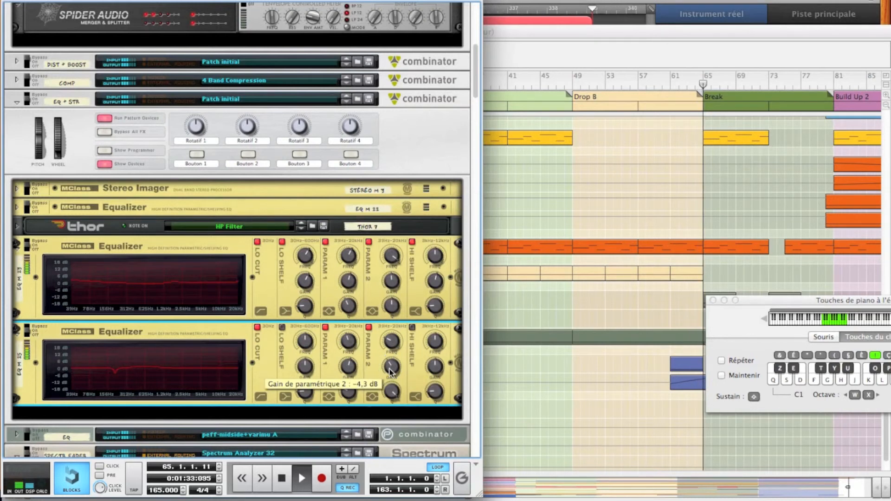
{"action": "mouse_move", "coordinate": [391, 392]}
{"action": "left_mouse_down"}
{"action": "mouse_move", "coordinate": [392, 410]}
{"action": "mouse_move", "coordinate": [392, 394]}
{"action": "left_mouse_up"}
Step: Compare the track with the lower equalizer's Param 2 cut off and on repeatedly, leaving the band enabled
{"action": "left_click", "coordinate": [370, 327]}
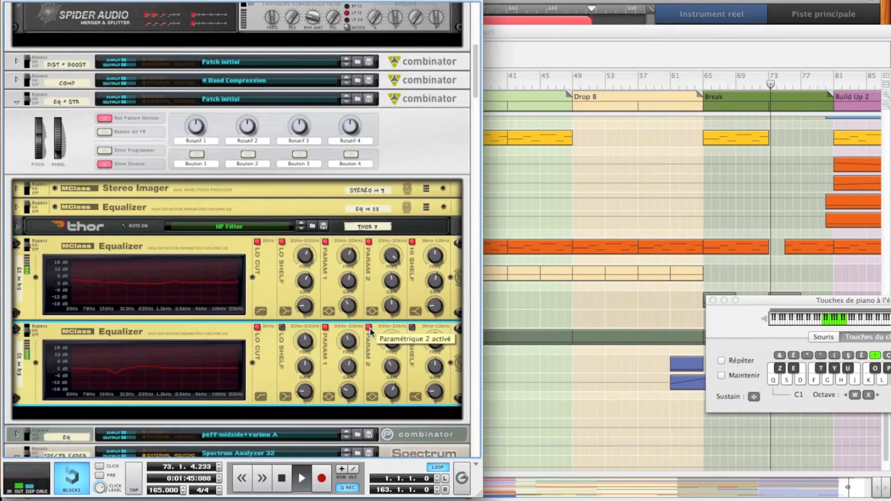
{"action": "left_click", "coordinate": [370, 327]}
{"action": "left_click", "coordinate": [370, 327]}
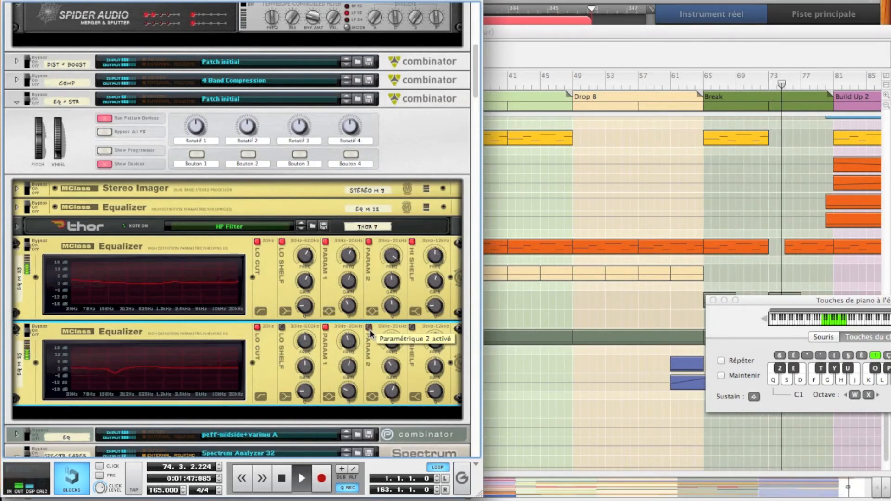
{"action": "left_click", "coordinate": [370, 328]}
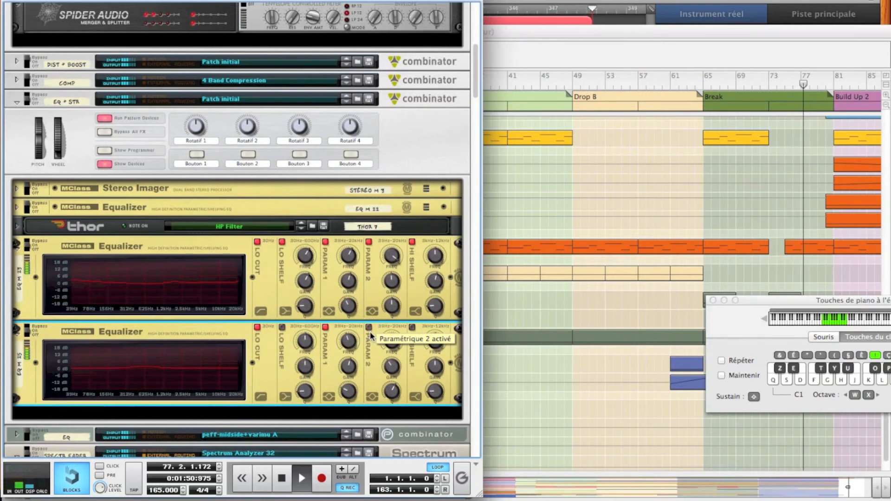
{"action": "left_click", "coordinate": [370, 330]}
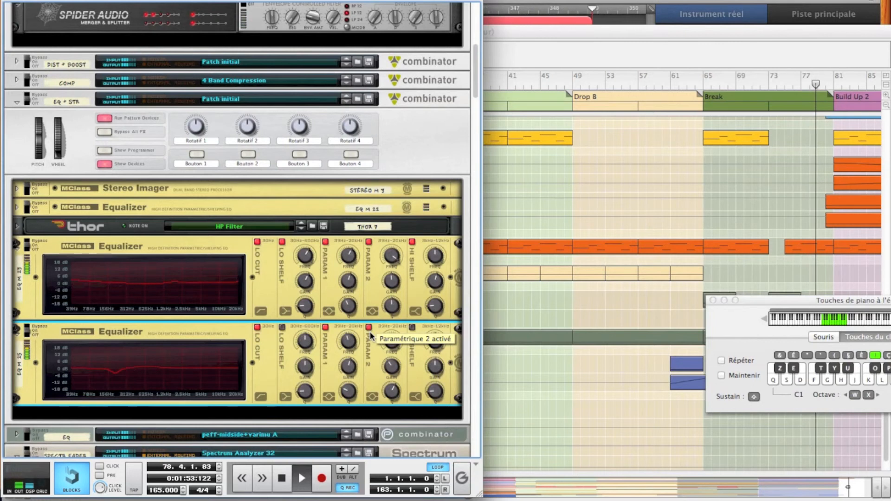